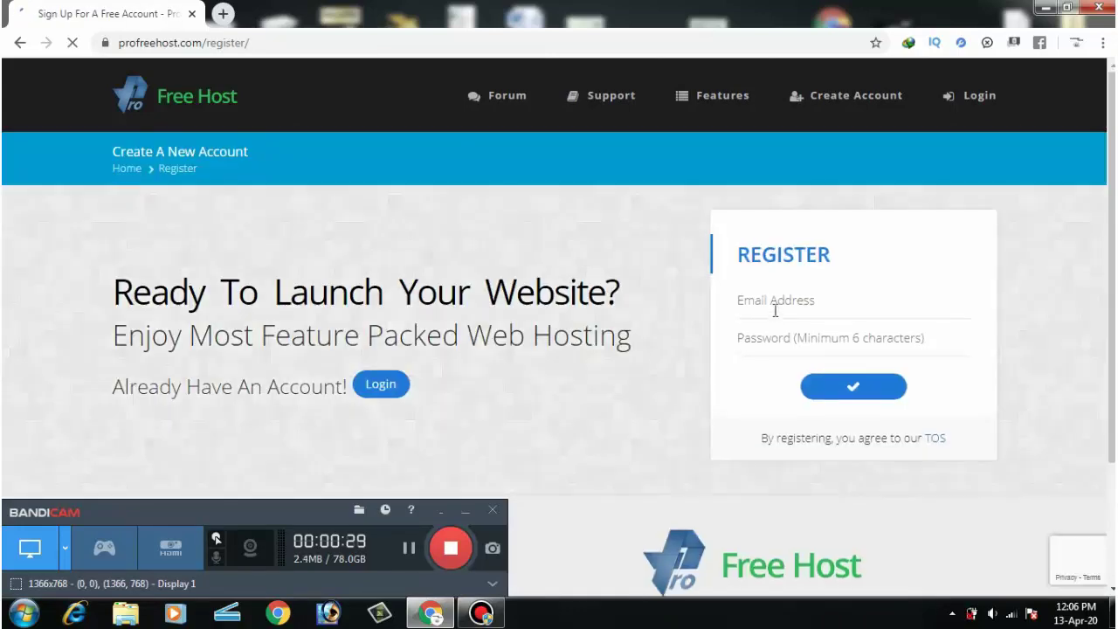
Fill in the saved account e-mail and a password, then submit the registration form.
{"action": "left_click", "coordinate": [782, 296]}
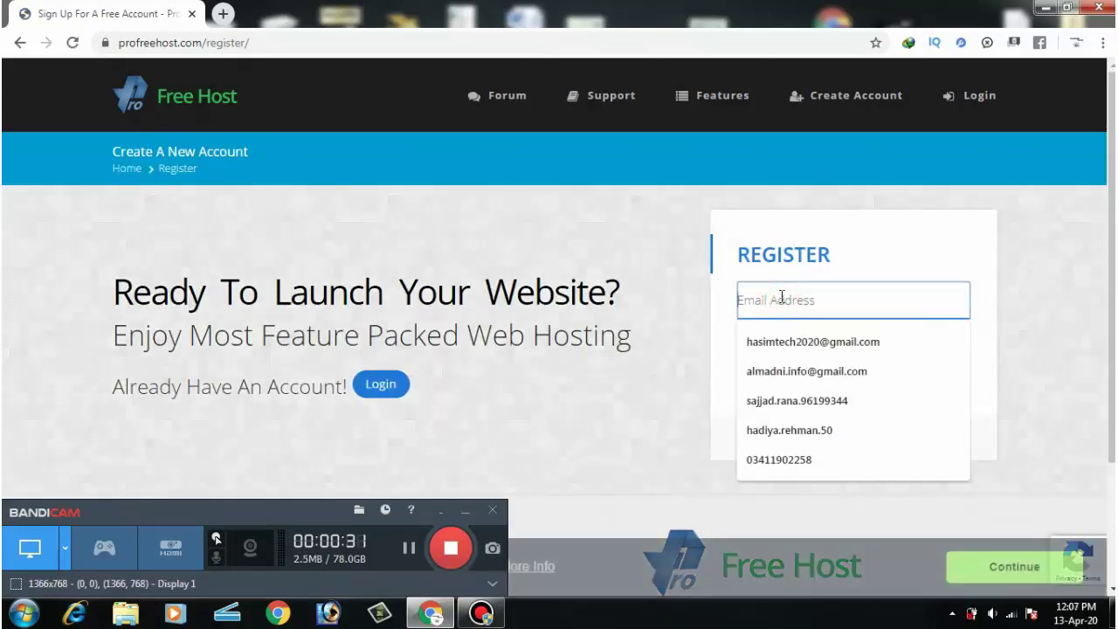
{"action": "left_click", "coordinate": [813, 341]}
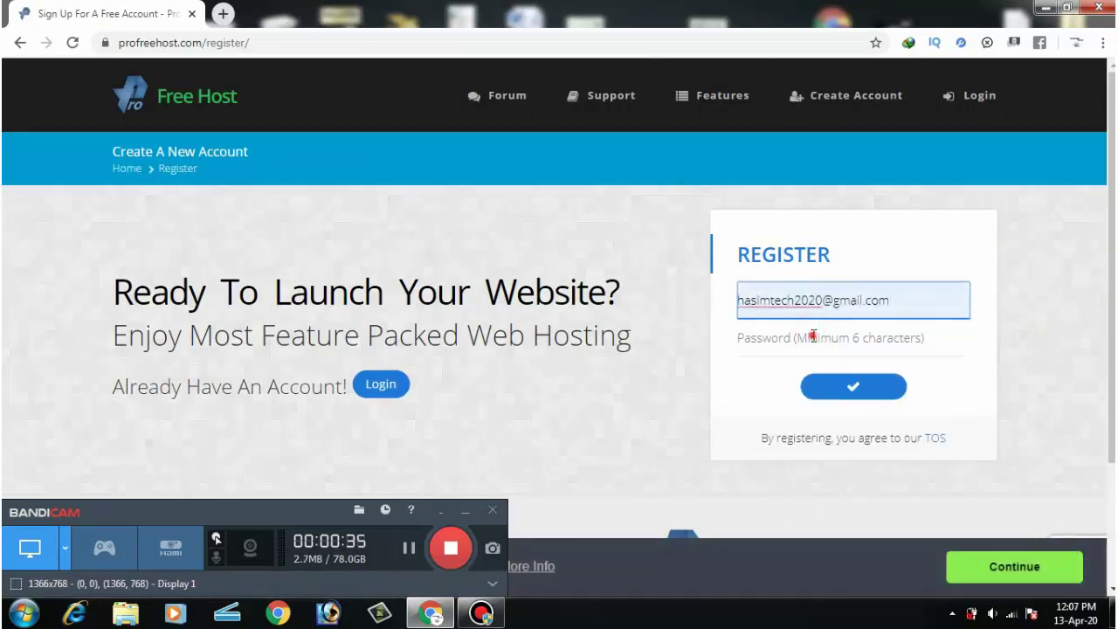
{"action": "left_click", "coordinate": [814, 337]}
{"action": "type", "text": "••"}
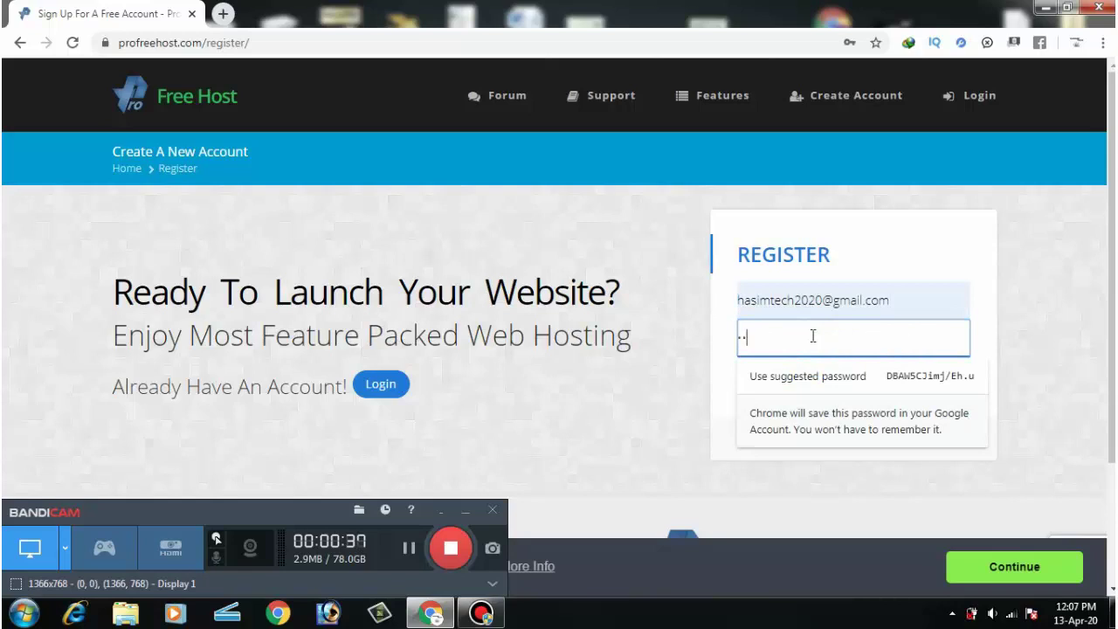
{"action": "type", "text": "•••••"}
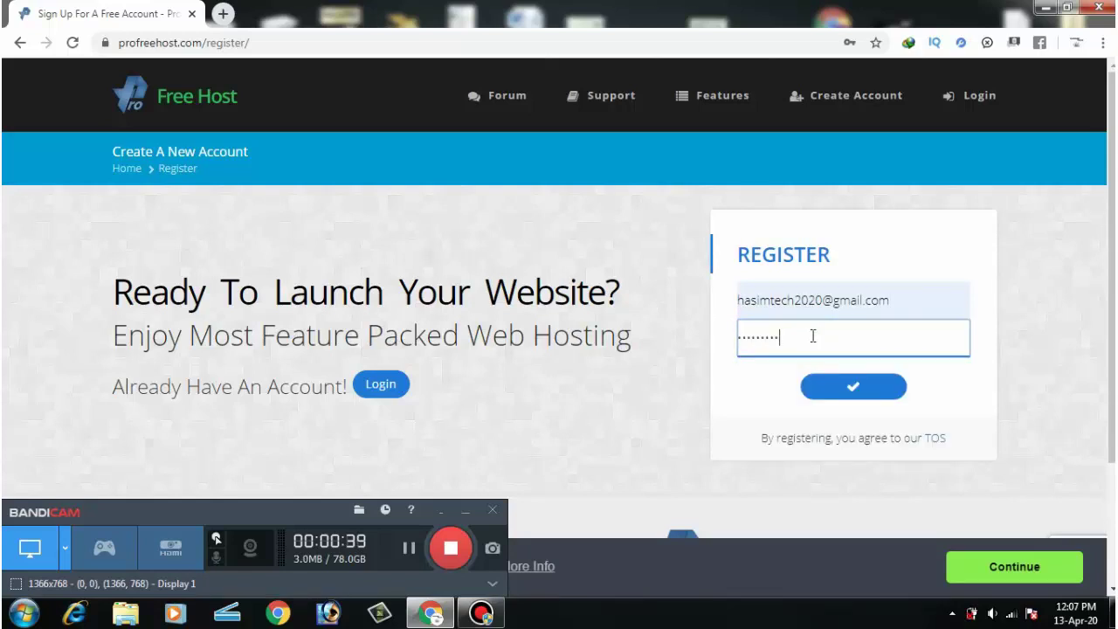
{"action": "left_click", "coordinate": [830, 386]}
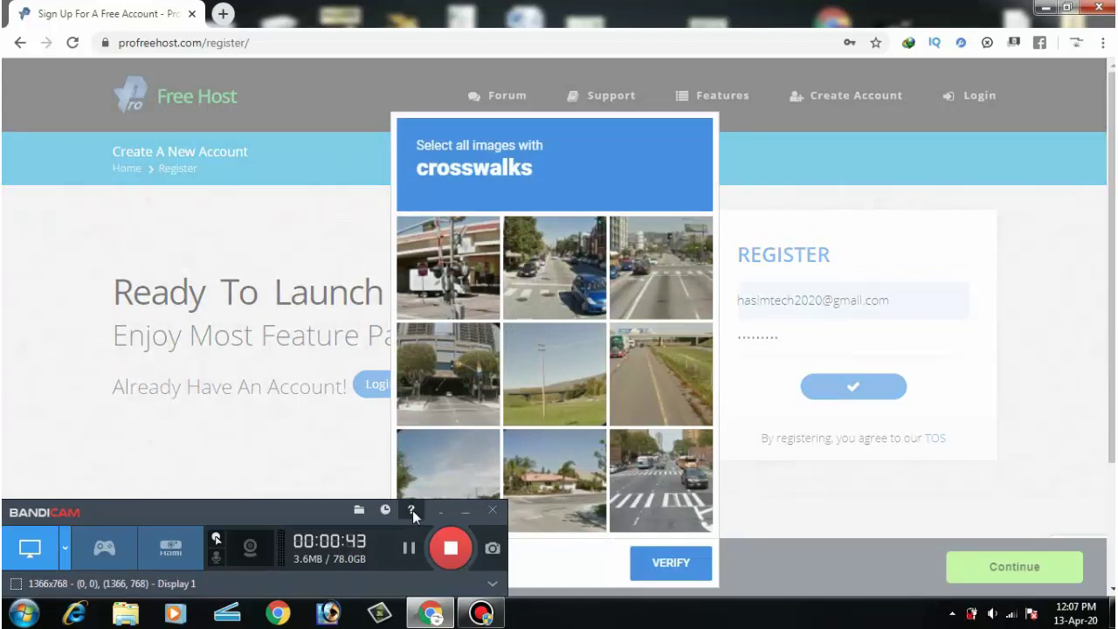
Pass the image check by selecting the three crosswalk tiles and submitting.
{"action": "left_click", "coordinate": [438, 514]}
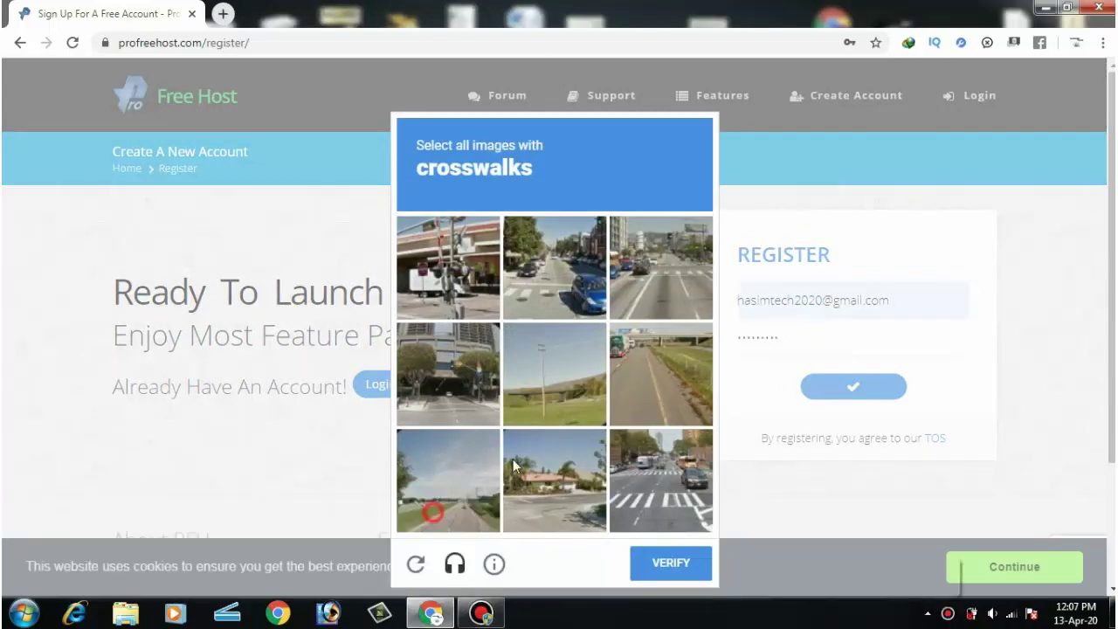
{"action": "left_click", "coordinate": [574, 275]}
{"action": "left_click", "coordinate": [642, 275]}
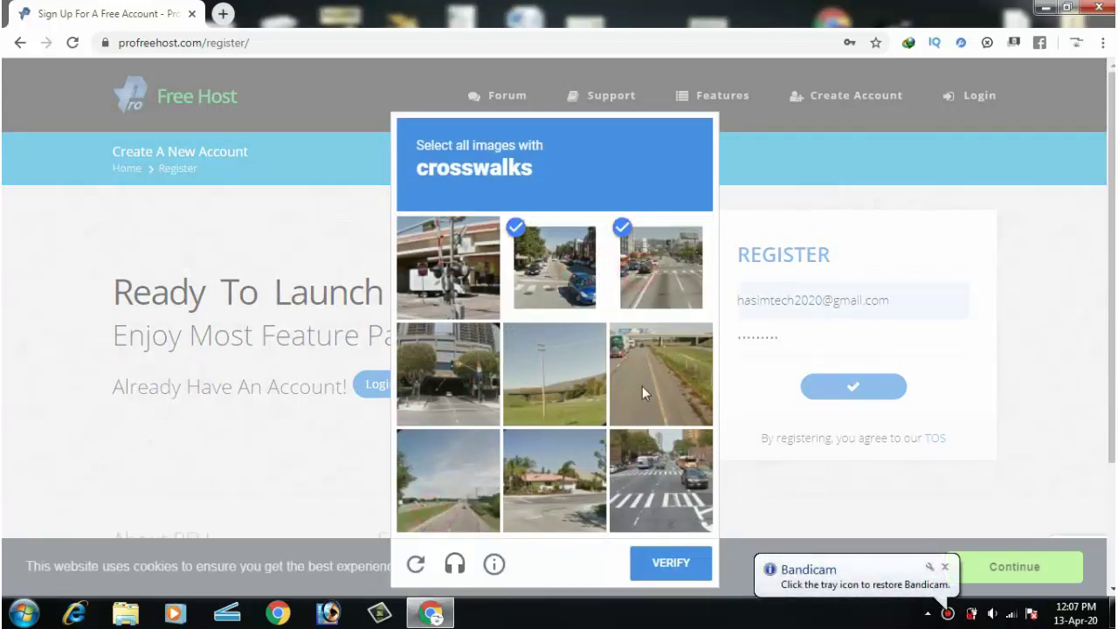
{"action": "left_click", "coordinate": [638, 469]}
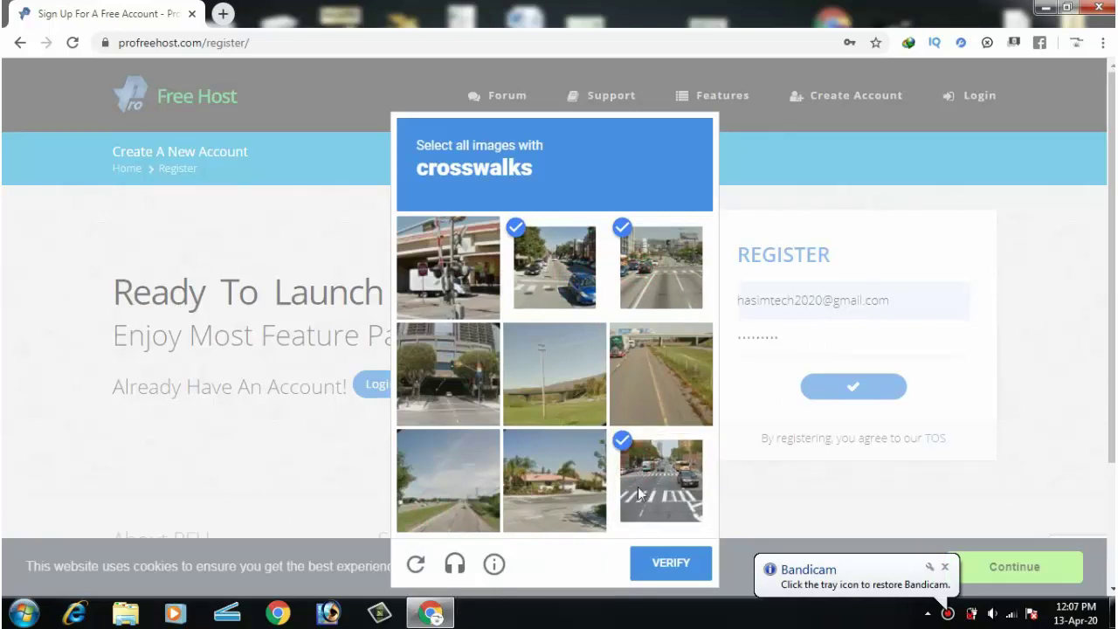
{"action": "left_click", "coordinate": [948, 568]}
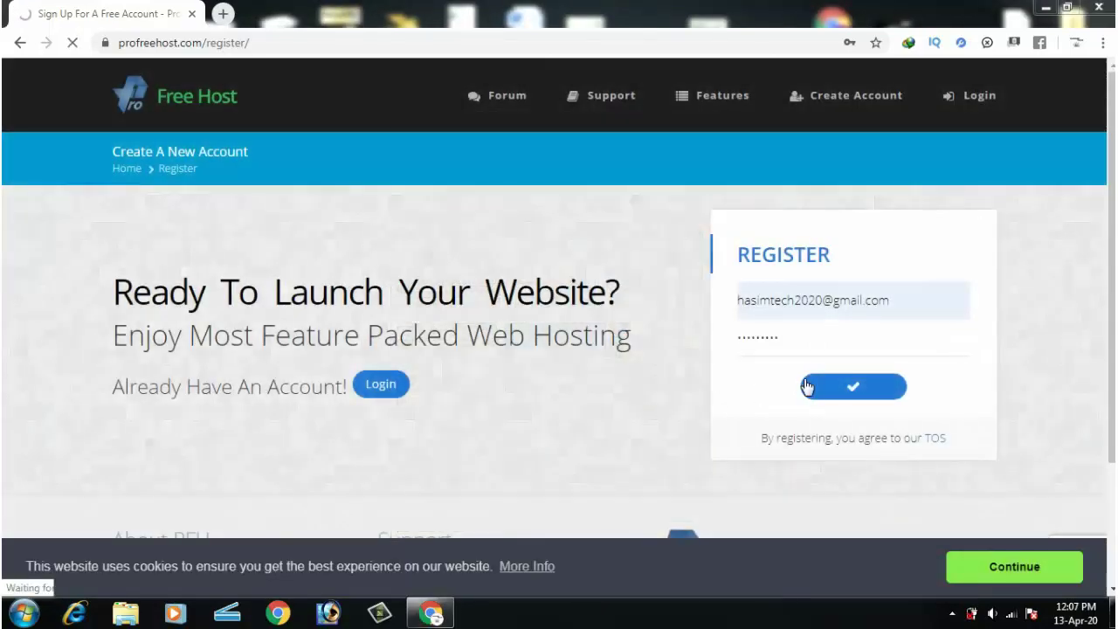
Submit the verified registration, save the new password in Chrome, and go to the Client Area.
{"action": "left_click", "coordinate": [837, 393]}
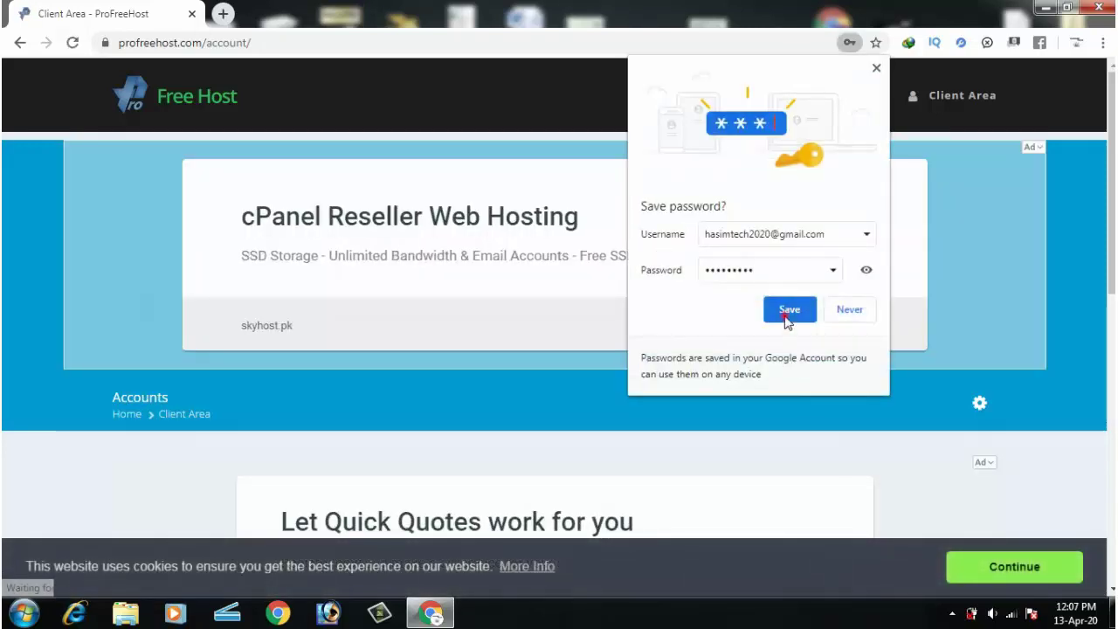
{"action": "left_click", "coordinate": [788, 310]}
{"action": "scroll", "coordinate": [639, 421], "scroll_direction": "down", "scroll_amount": 2}
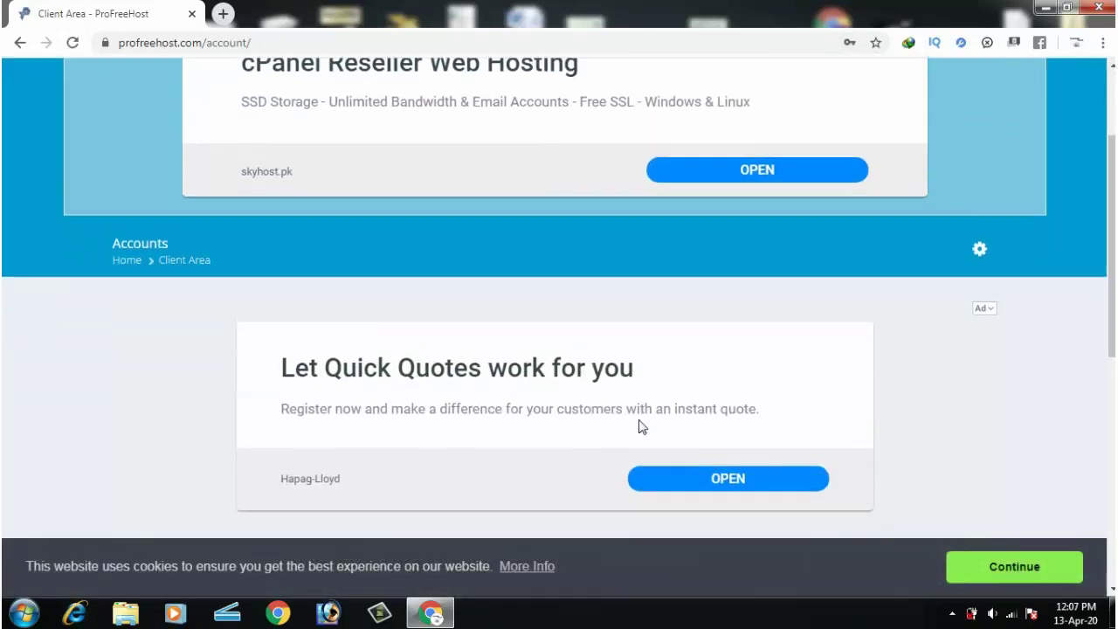
{"action": "scroll", "coordinate": [638, 426], "scroll_direction": "up", "scroll_amount": 2}
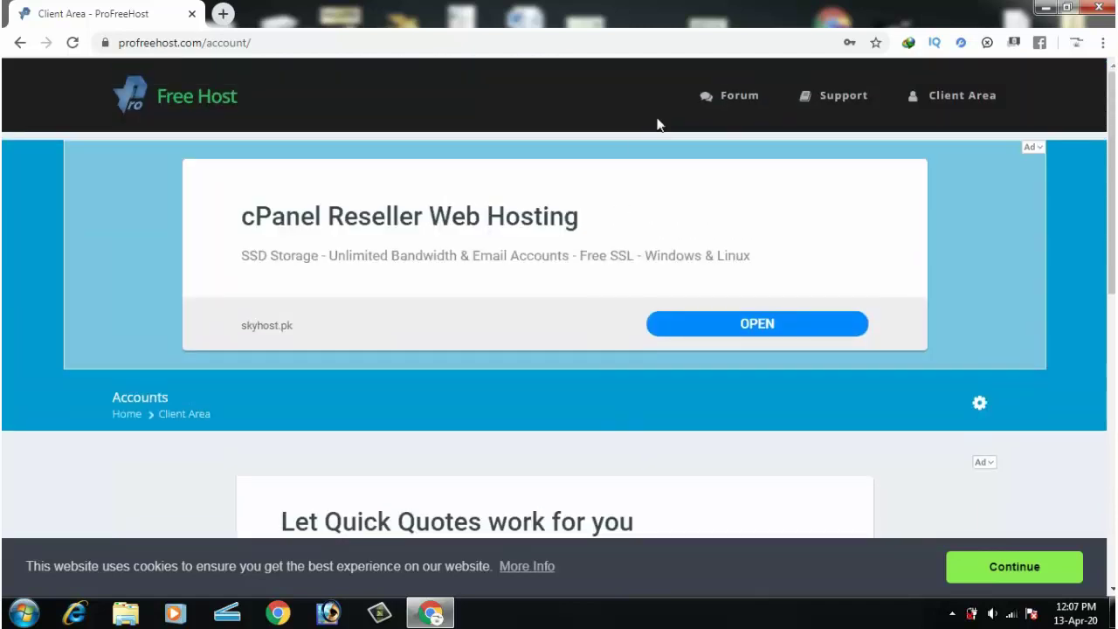
{"action": "left_click", "coordinate": [967, 98]}
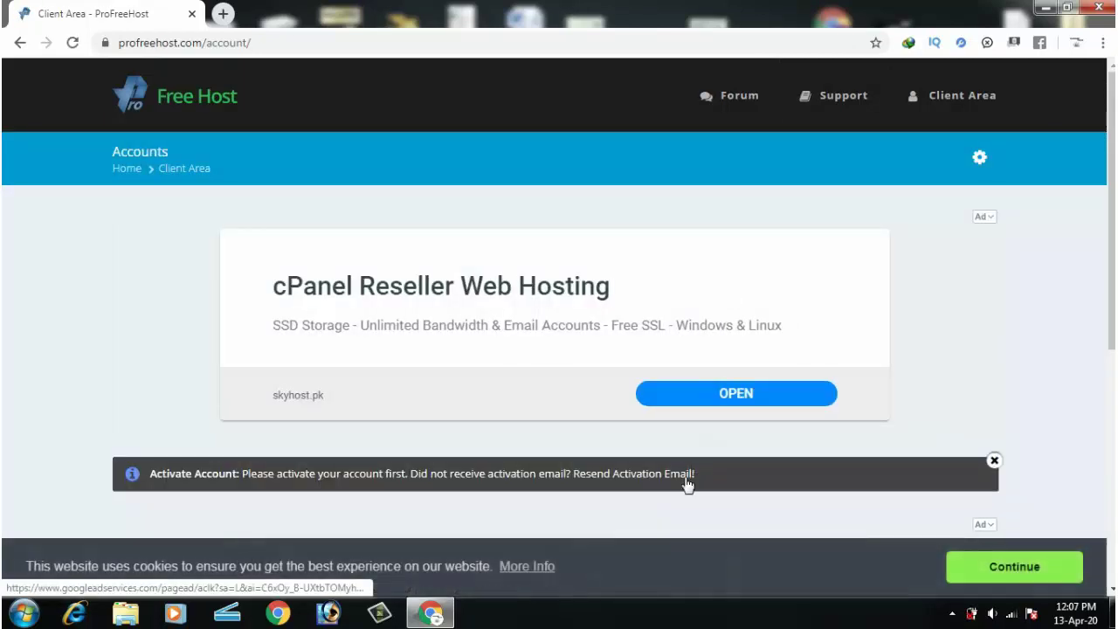
Open Gmail in a new tab and use ProFreeHost's Account Activation email to activate the account.
{"action": "left_click", "coordinate": [224, 15]}
{"action": "type", "text": "g"}
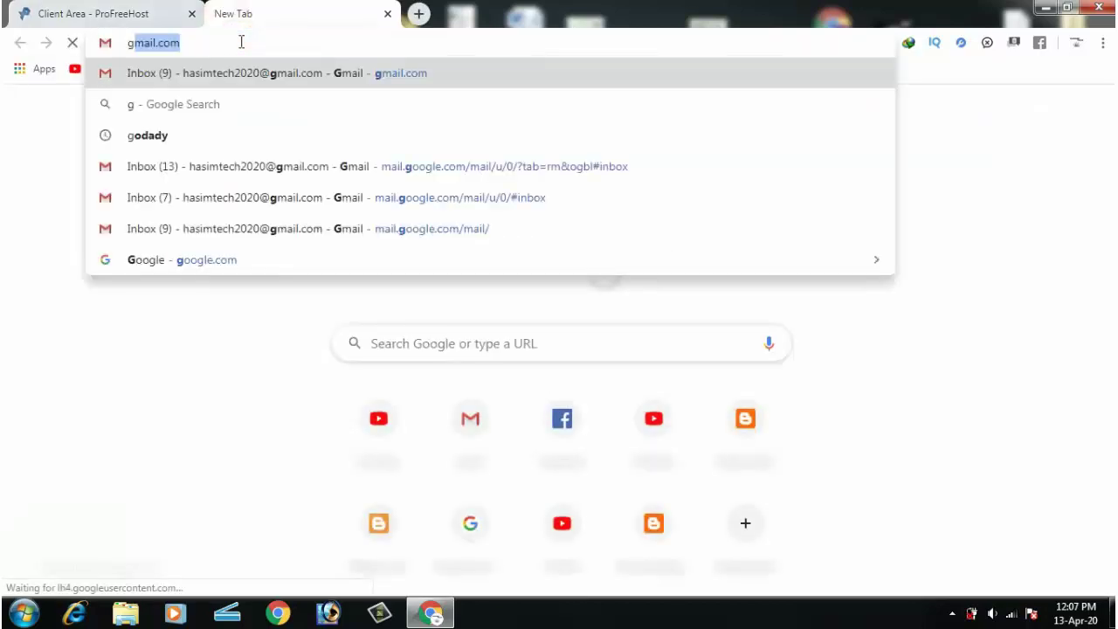
{"action": "type", "text": "mail"}
{"action": "key", "text": "Return"}
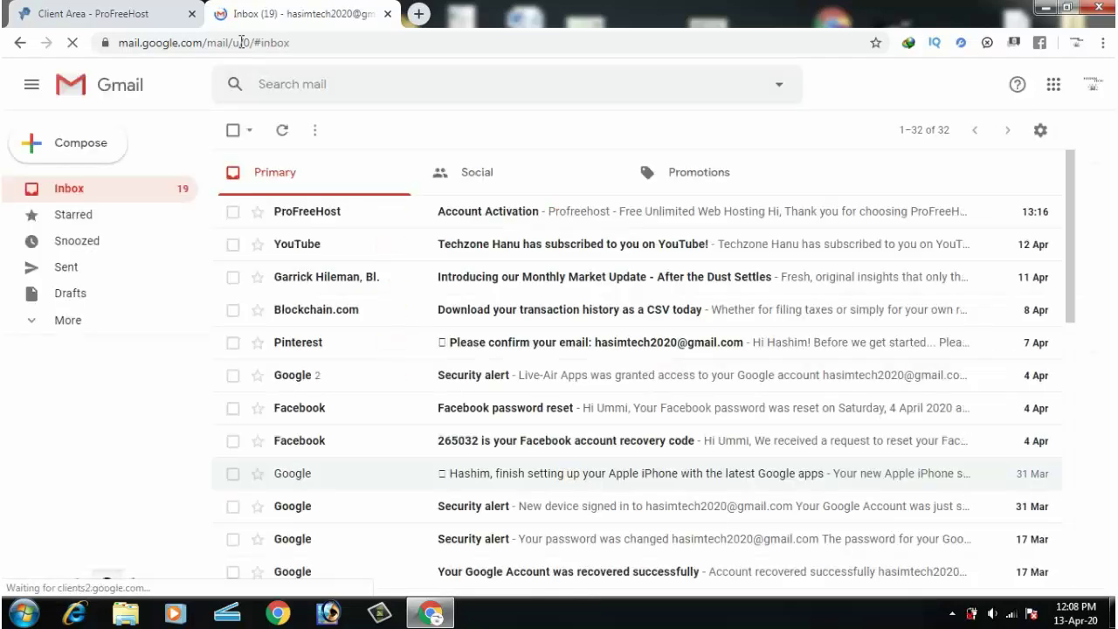
{"action": "left_click", "coordinate": [556, 214]}
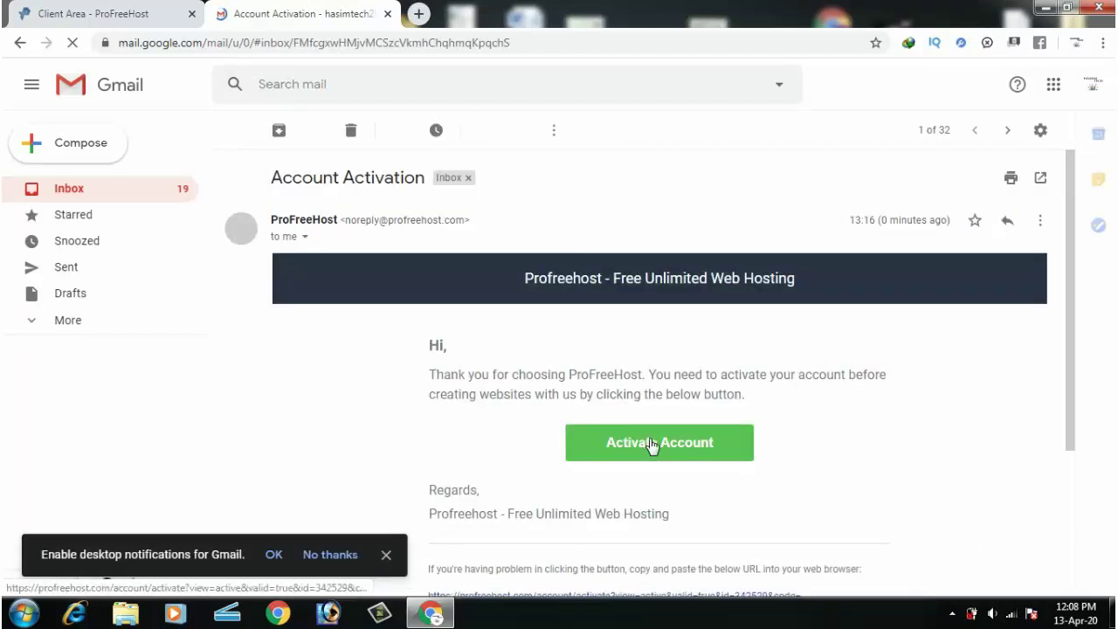
{"action": "left_click", "coordinate": [651, 444]}
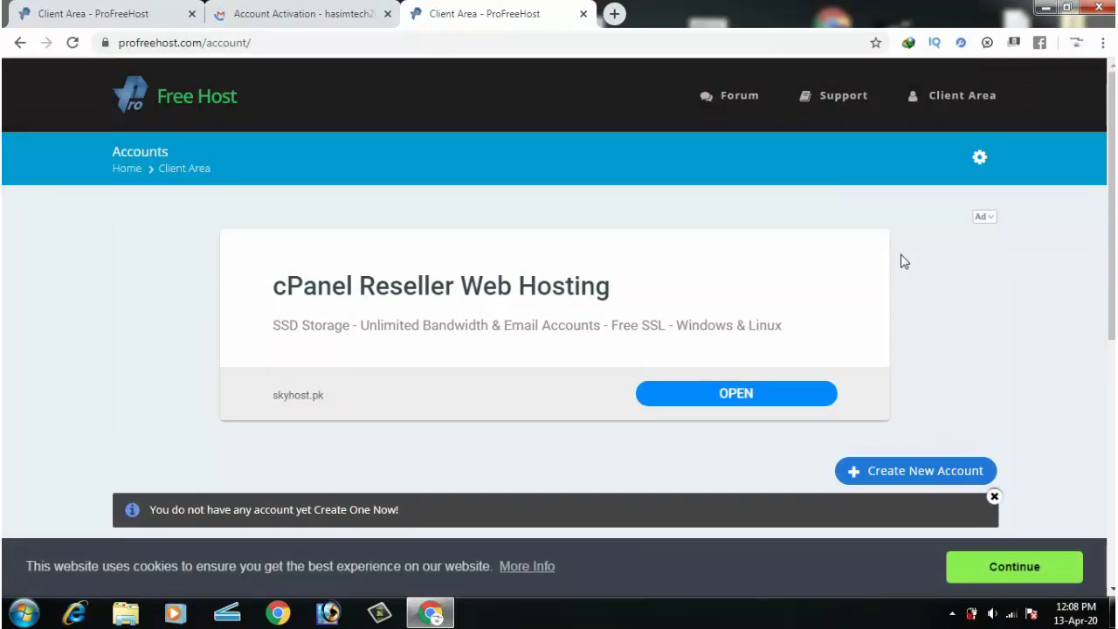
Start a new hosting account and enter hashimtech as the website name.
{"action": "scroll", "coordinate": [901, 254], "scroll_direction": "down", "scroll_amount": 3}
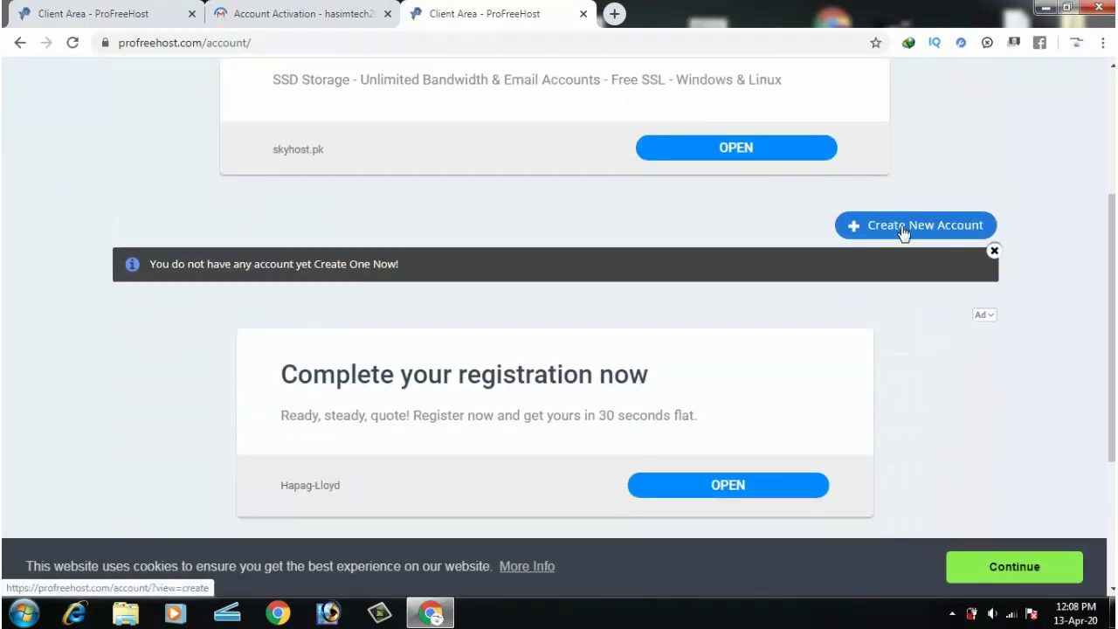
{"action": "left_click", "coordinate": [903, 229]}
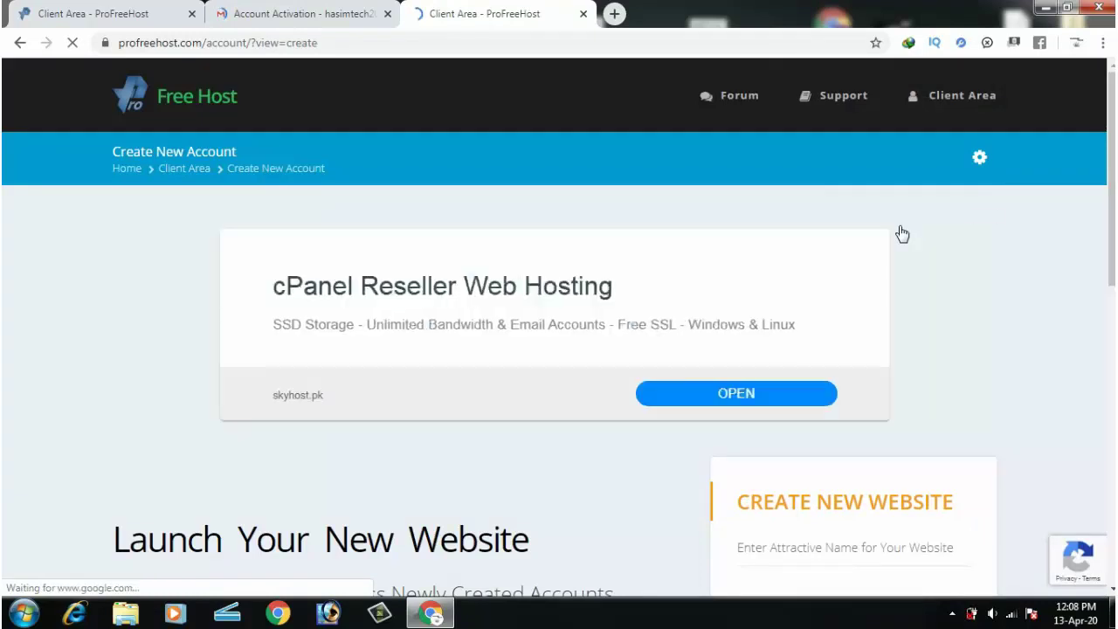
{"action": "scroll", "coordinate": [903, 235], "scroll_direction": "down", "scroll_amount": 4}
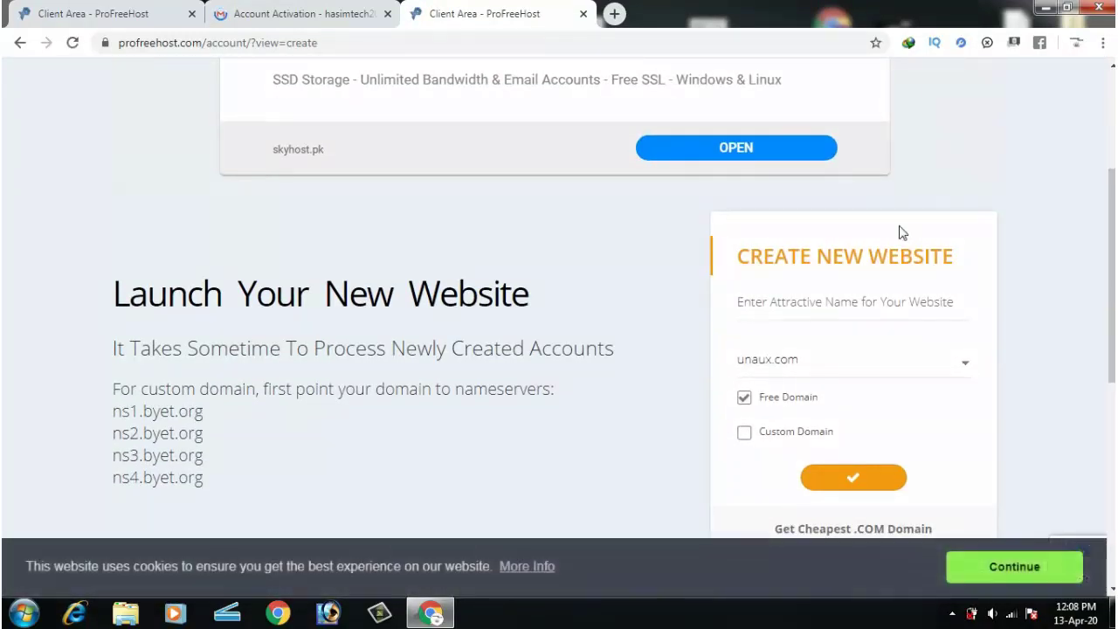
{"action": "left_click", "coordinate": [901, 227]}
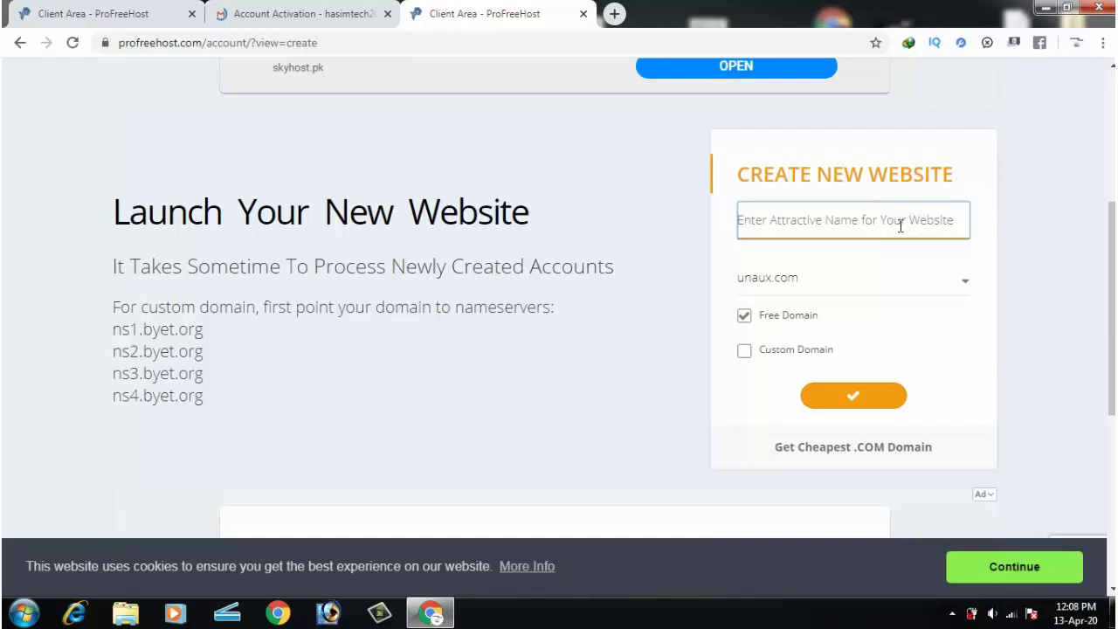
{"action": "type", "text": "h"}
{"action": "key", "text": "BackSpace"}
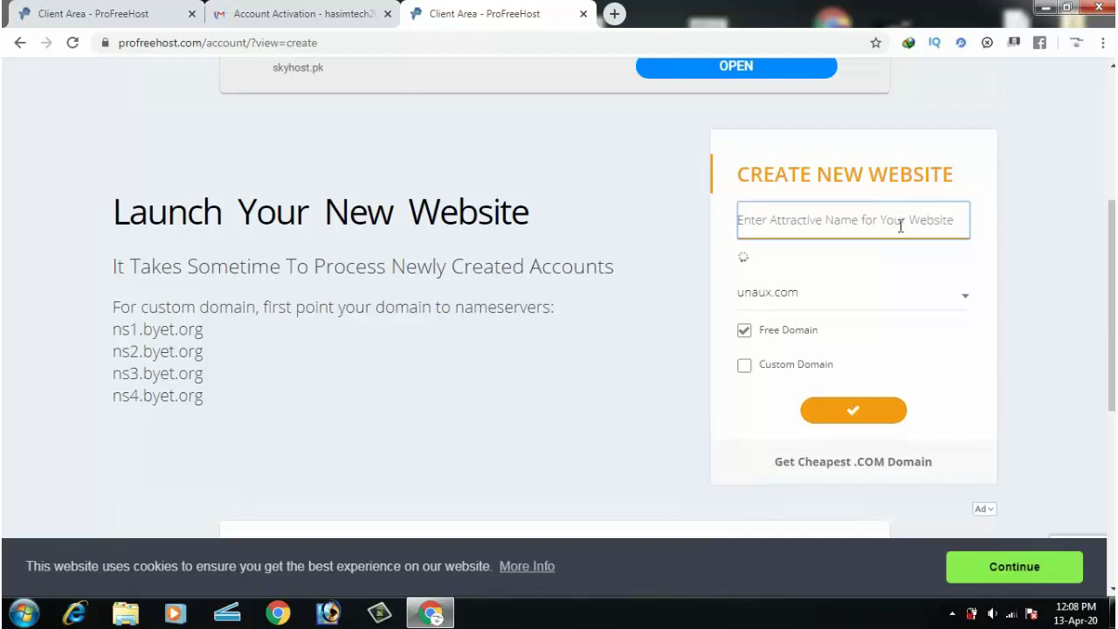
{"action": "type", "text": "hashim"}
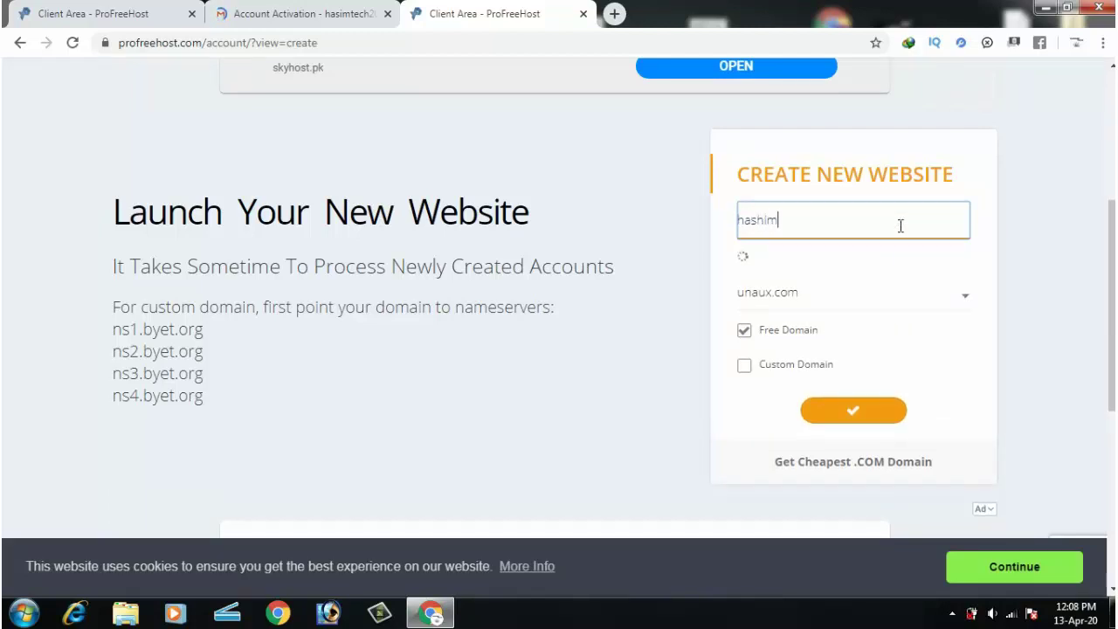
{"action": "type", "text": "tech"}
{"action": "left_click", "coordinate": [995, 262]}
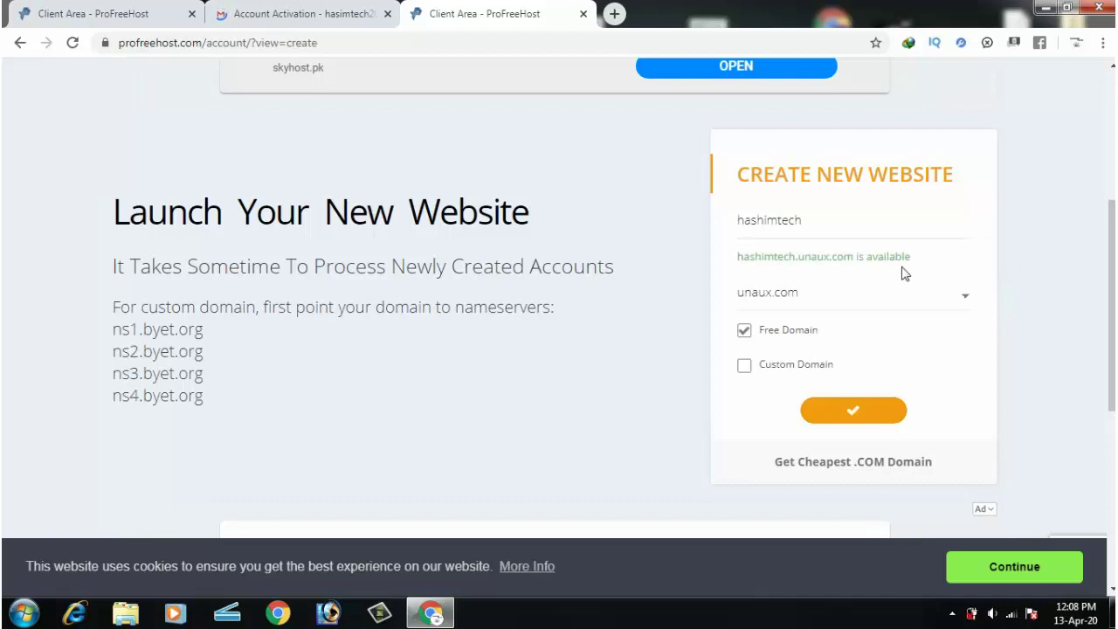
Keep the free unaux.com domain and submit the new website request.
{"action": "left_click", "coordinate": [833, 293]}
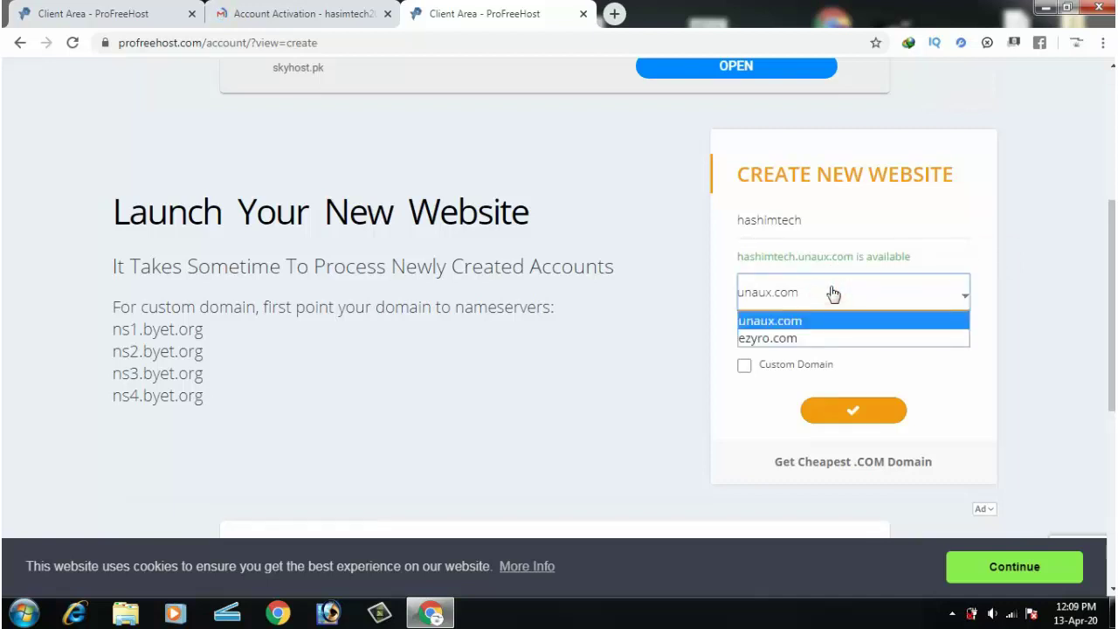
{"action": "left_click", "coordinate": [833, 292]}
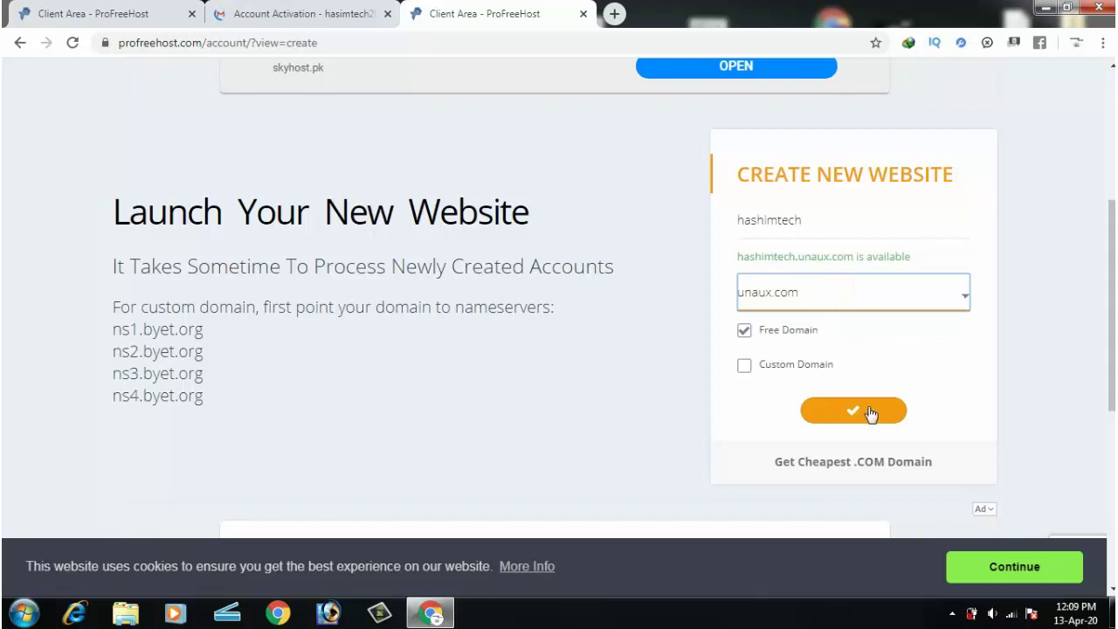
{"action": "left_click", "coordinate": [745, 367]}
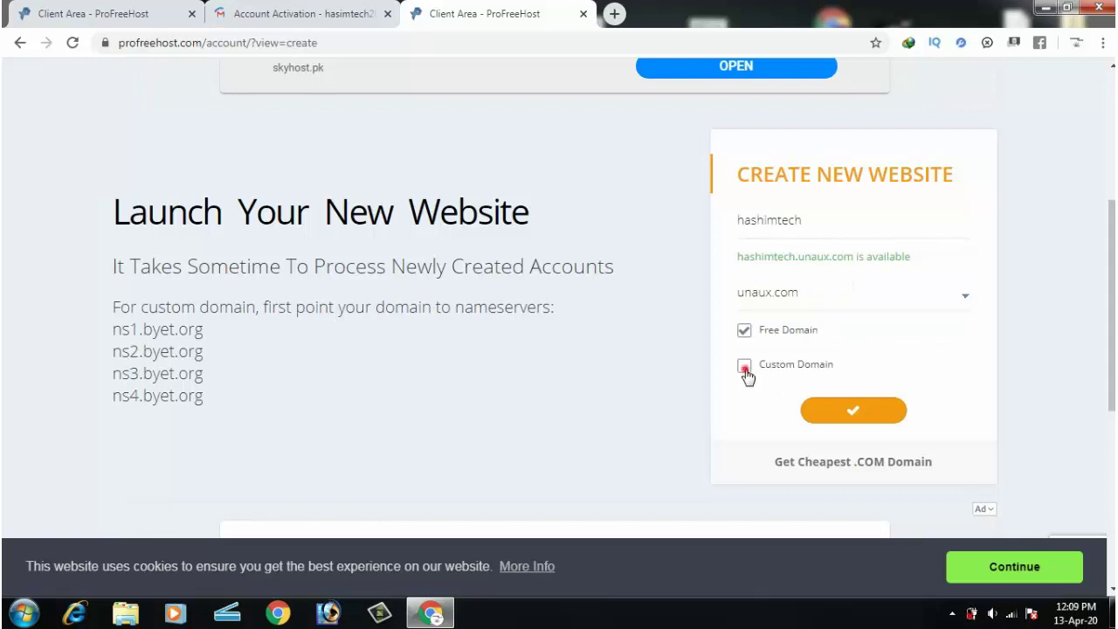
{"action": "left_click", "coordinate": [755, 279]}
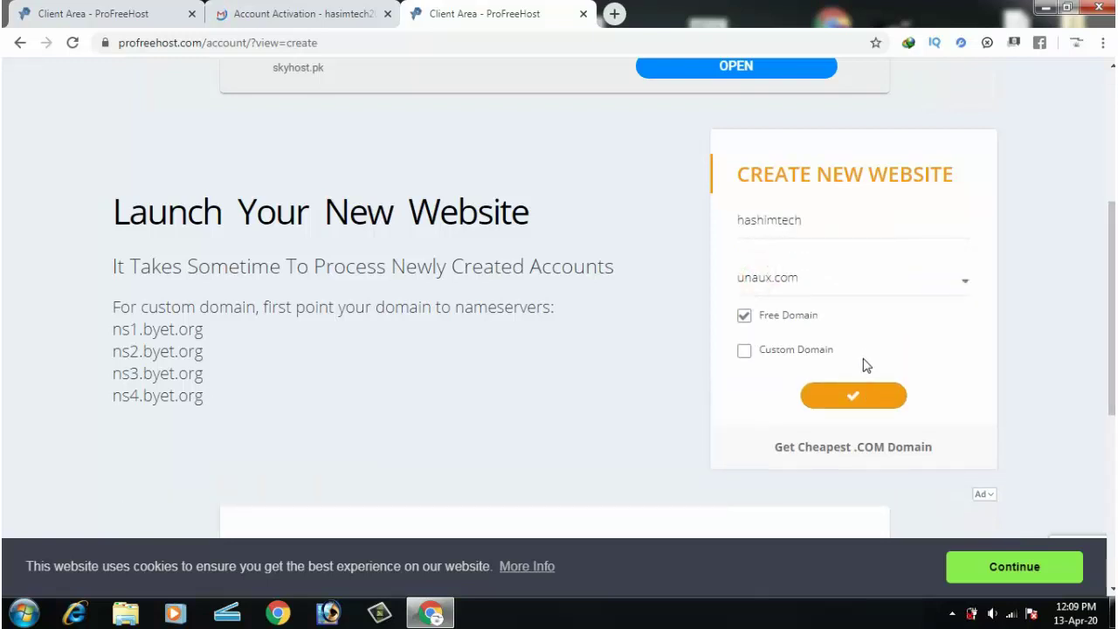
{"action": "left_click", "coordinate": [868, 402]}
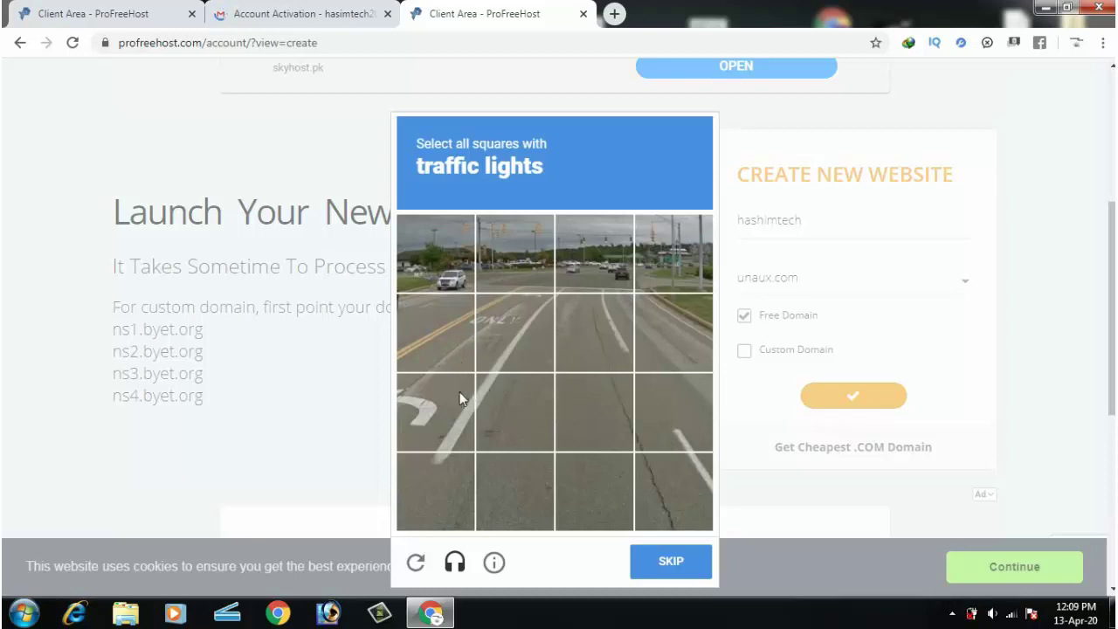
Select the four traffic-light squares to pass the check, then open Manage for hashimtech.unaux.com.
{"action": "left_click", "coordinate": [516, 258]}
{"action": "left_click", "coordinate": [594, 255]}
{"action": "left_click", "coordinate": [673, 255]}
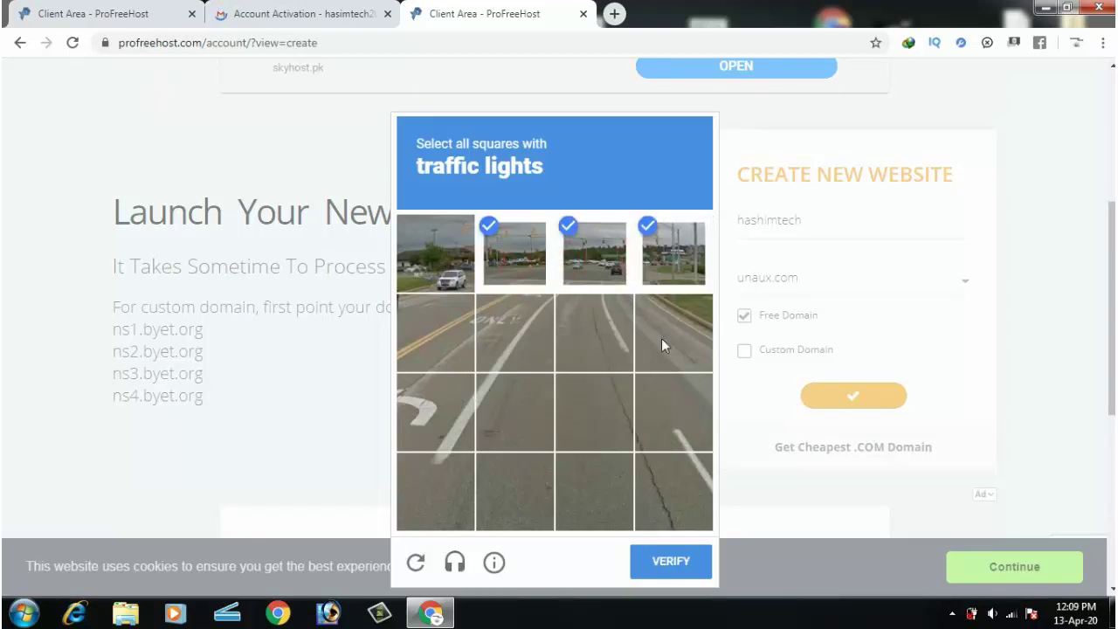
{"action": "left_click", "coordinate": [429, 255]}
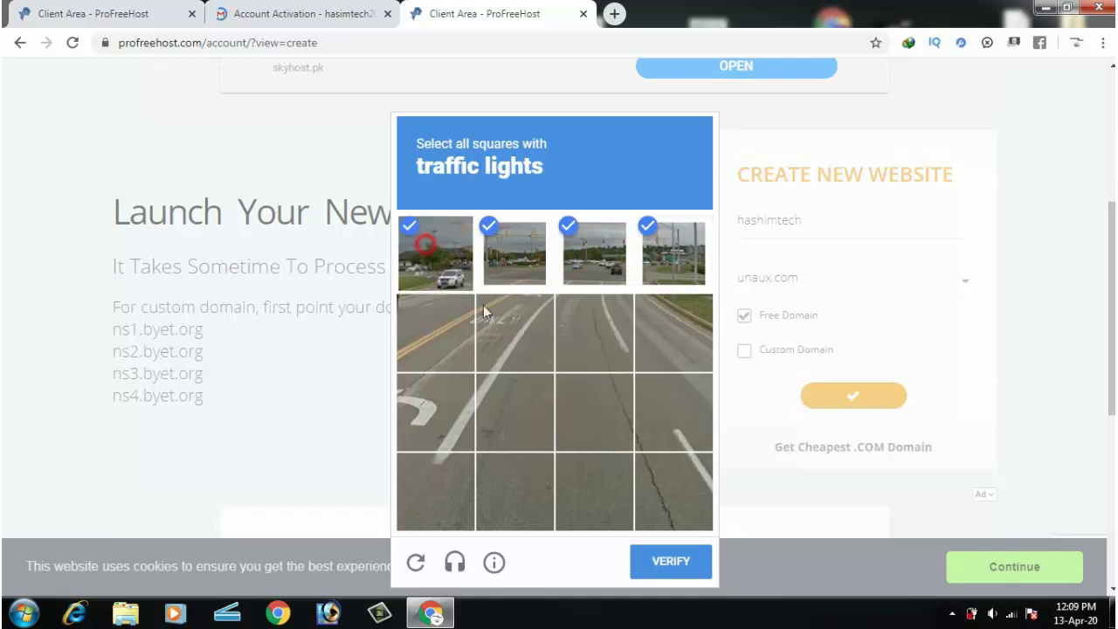
{"action": "left_click", "coordinate": [657, 564]}
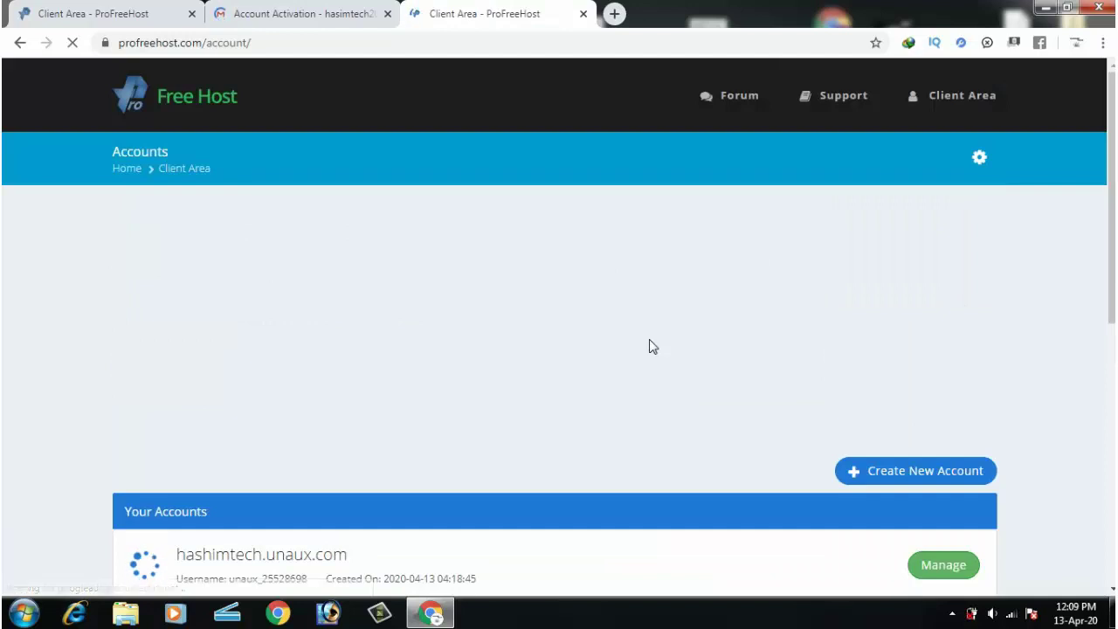
{"action": "scroll", "coordinate": [650, 346], "scroll_direction": "down", "scroll_amount": 2}
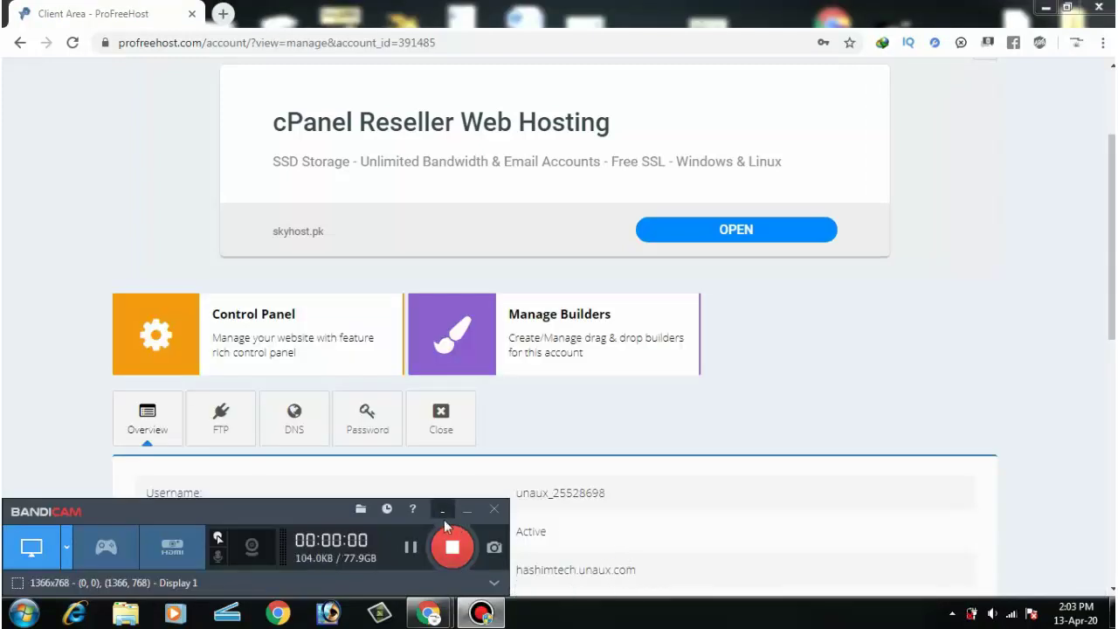
{"action": "left_click", "coordinate": [443, 520]}
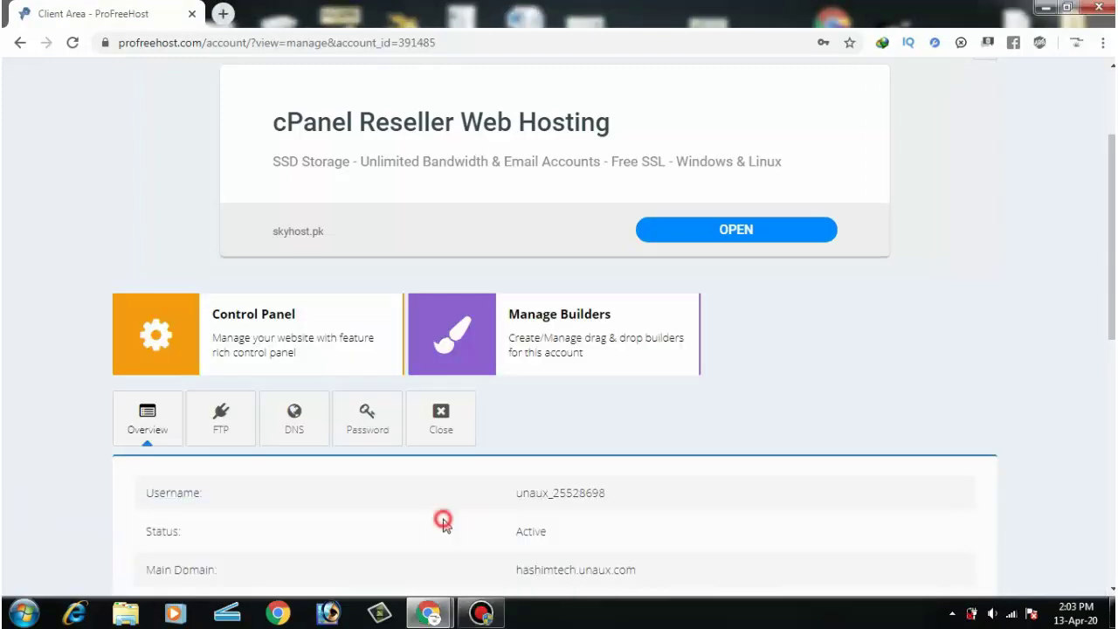
Open the Control Panel and launch Softaculous Apps Installer from the Software section.
{"action": "left_click", "coordinate": [248, 323]}
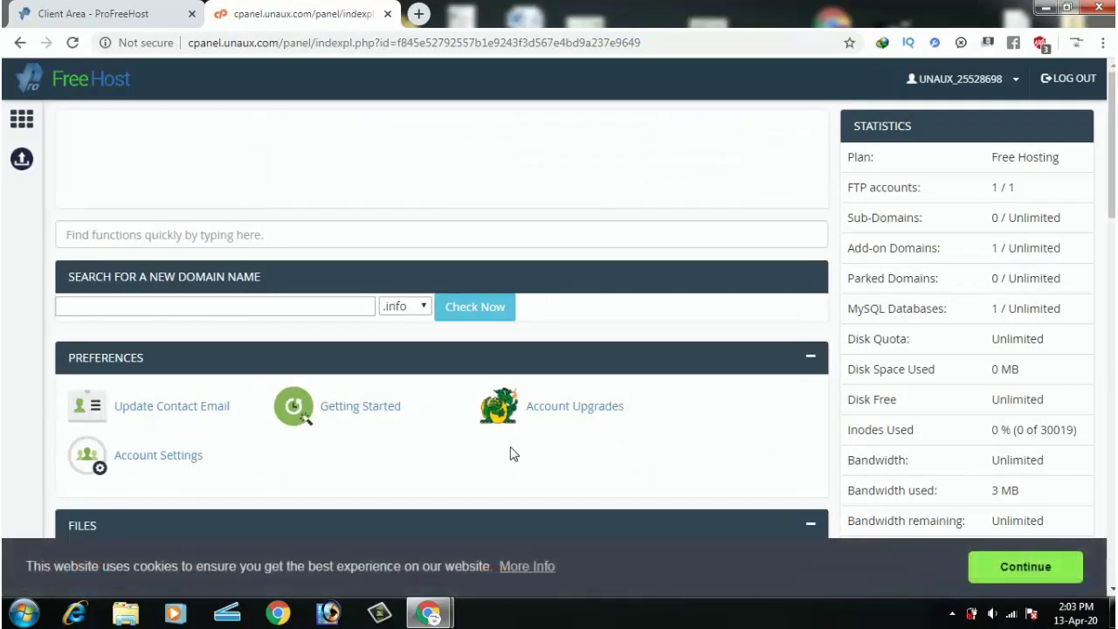
{"action": "scroll", "coordinate": [513, 455], "scroll_direction": "down", "scroll_amount": 2}
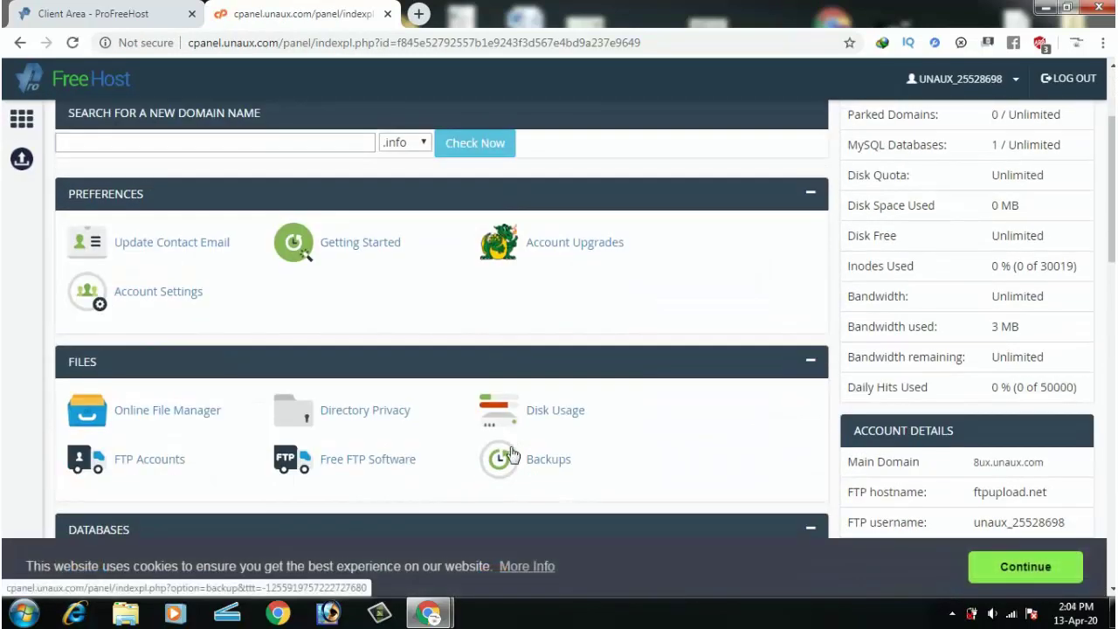
{"action": "scroll", "coordinate": [513, 455], "scroll_direction": "down", "scroll_amount": 2}
{"action": "scroll", "coordinate": [513, 454], "scroll_direction": "down", "scroll_amount": 4}
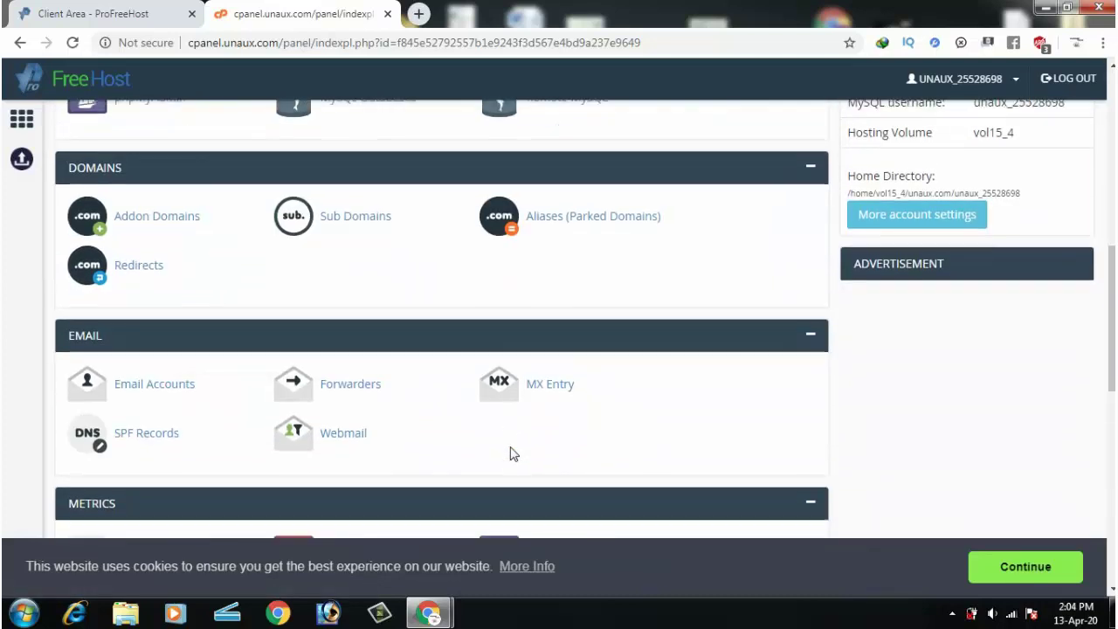
{"action": "scroll", "coordinate": [512, 452], "scroll_direction": "down", "scroll_amount": 2}
{"action": "scroll", "coordinate": [511, 452], "scroll_direction": "down", "scroll_amount": 1}
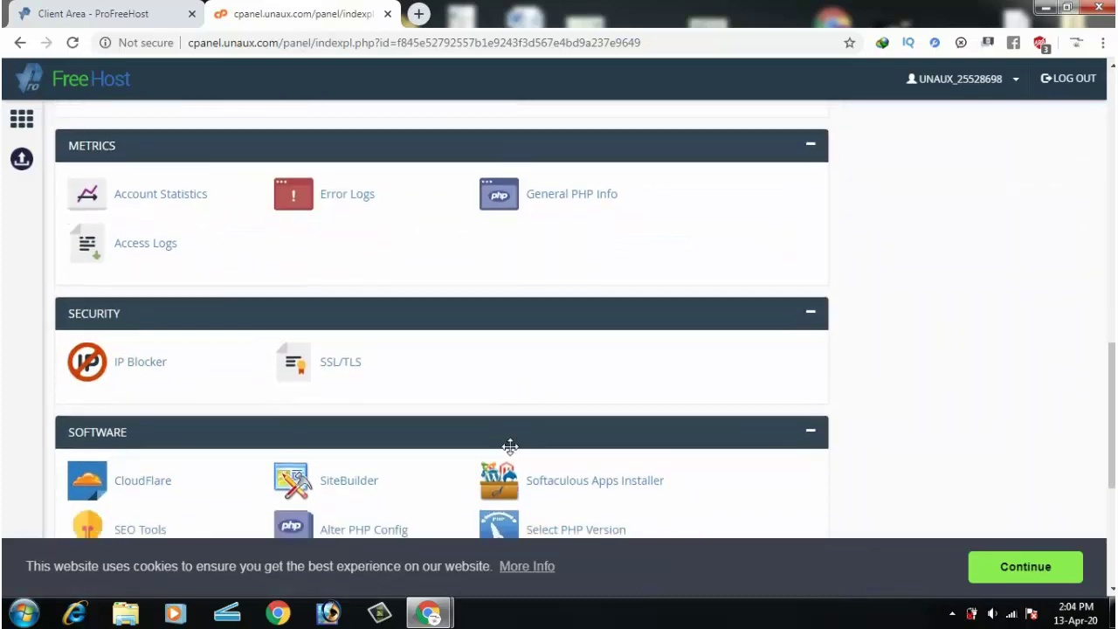
{"action": "left_click", "coordinate": [551, 426]}
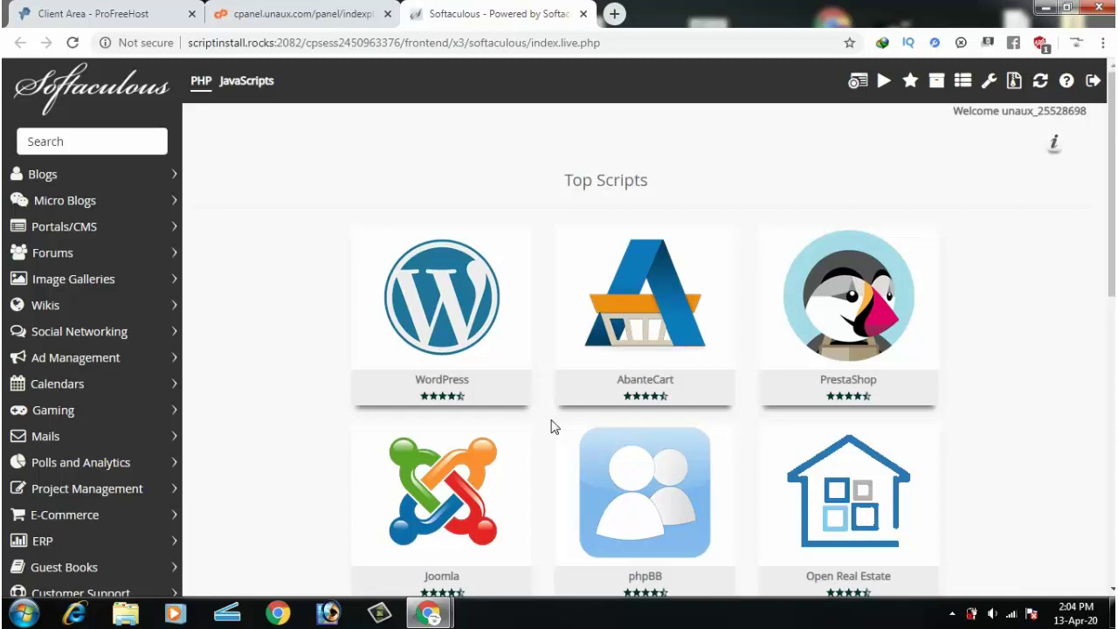
Start a WordPress install in Softaculous and replace the default admin username with a custom one.
{"action": "mouse_move", "coordinate": [437, 341]}
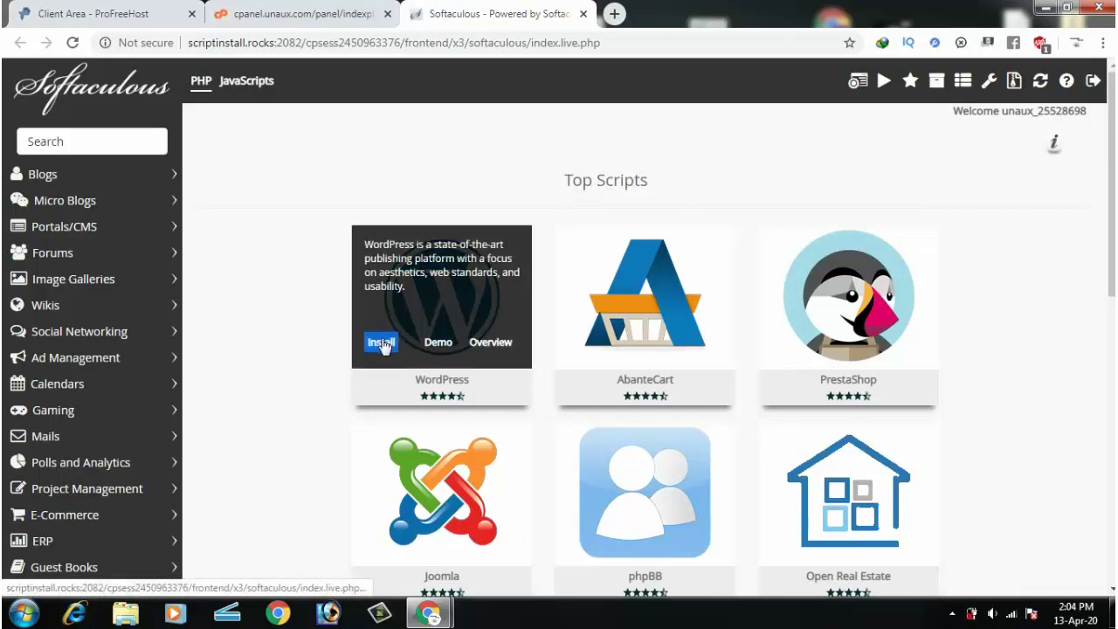
{"action": "left_click", "coordinate": [382, 343]}
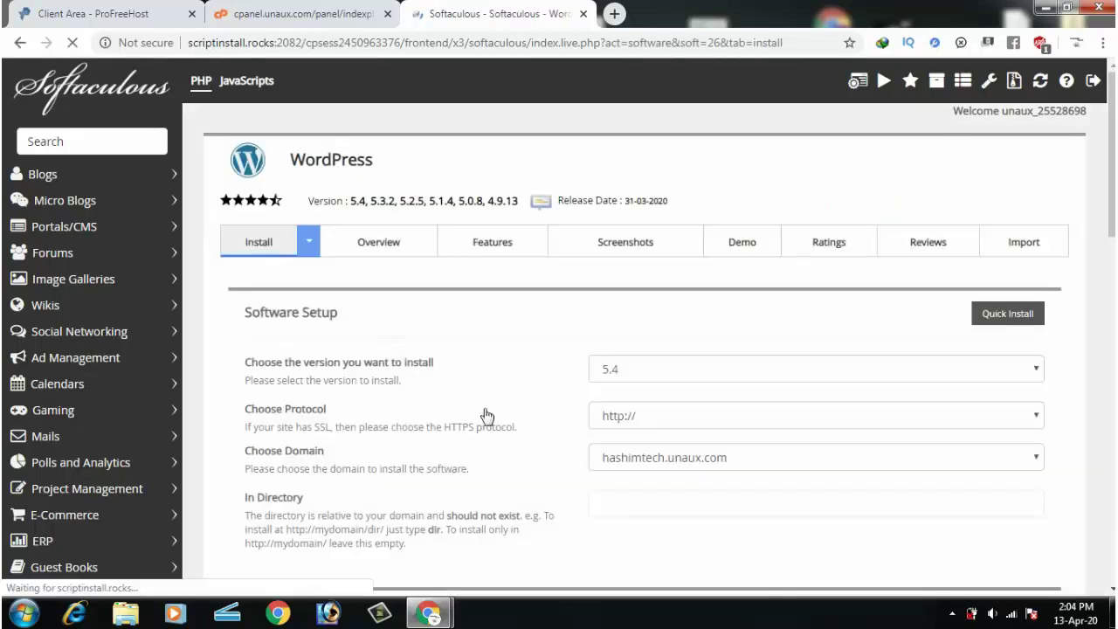
{"action": "scroll", "coordinate": [537, 445], "scroll_direction": "down", "scroll_amount": 7}
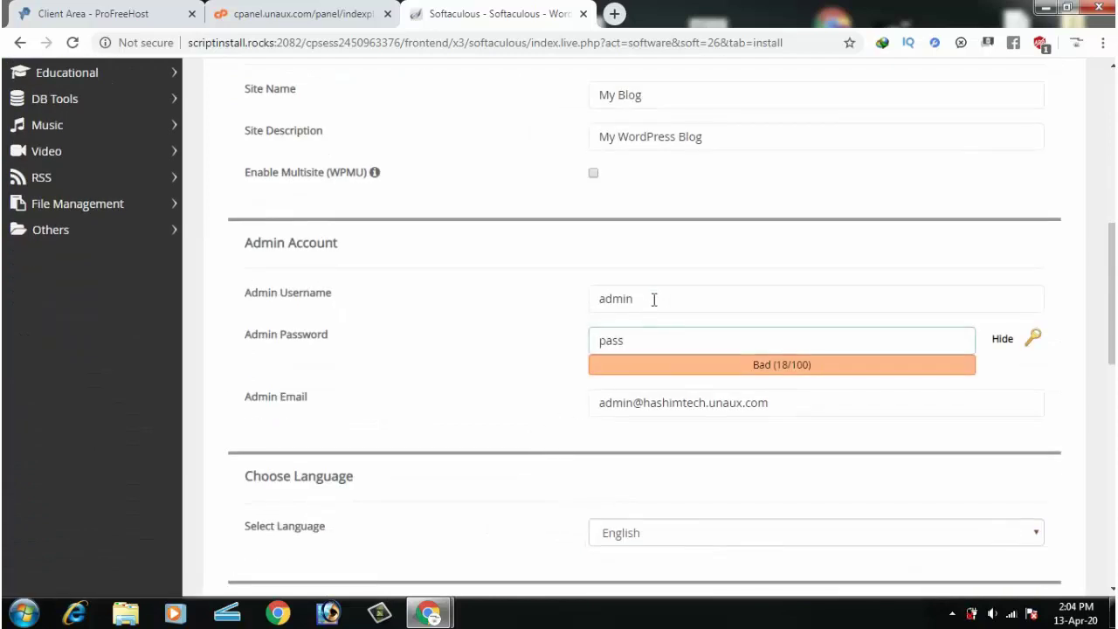
{"action": "left_click", "coordinate": [654, 298]}
{"action": "double_click", "coordinate": [655, 298]}
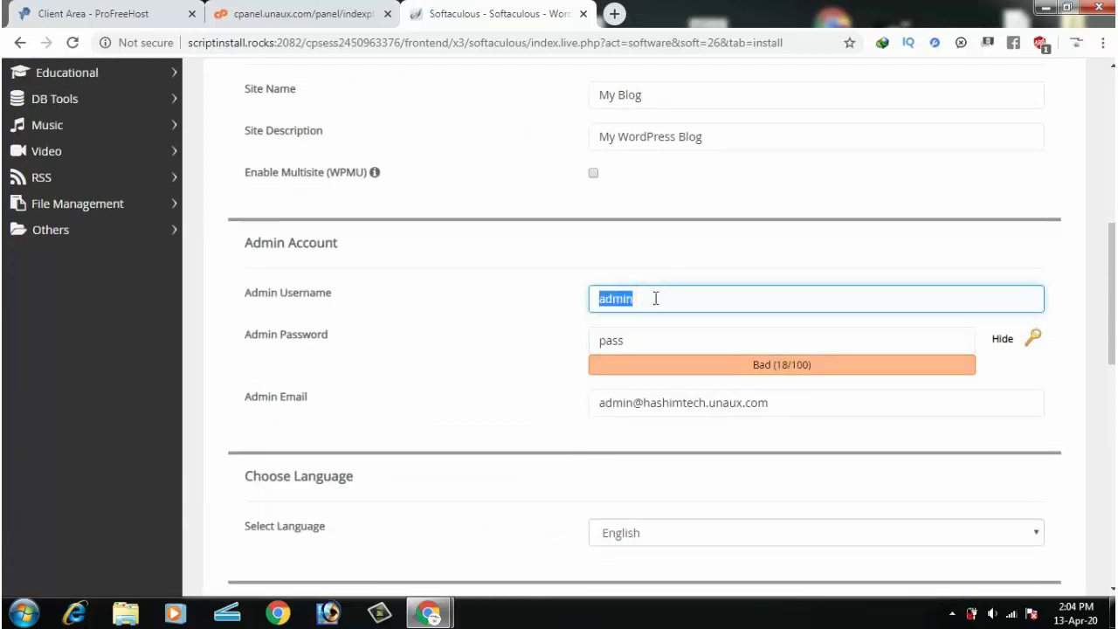
{"action": "type", "text": "hashim"}
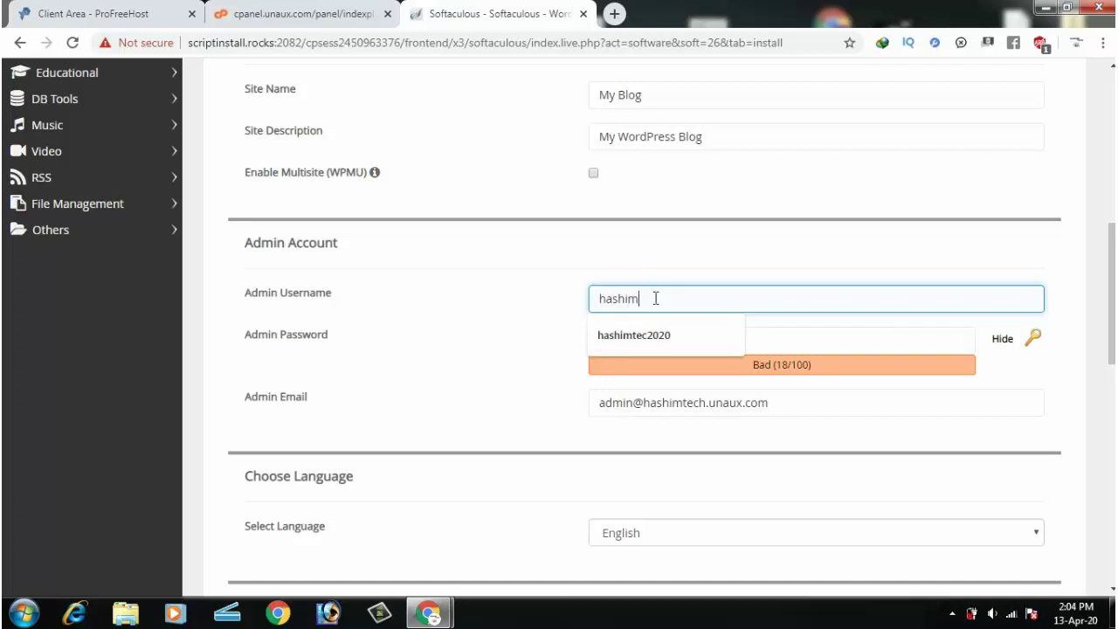
{"action": "type", "text": "tech"}
{"action": "key", "text": "Tab"}
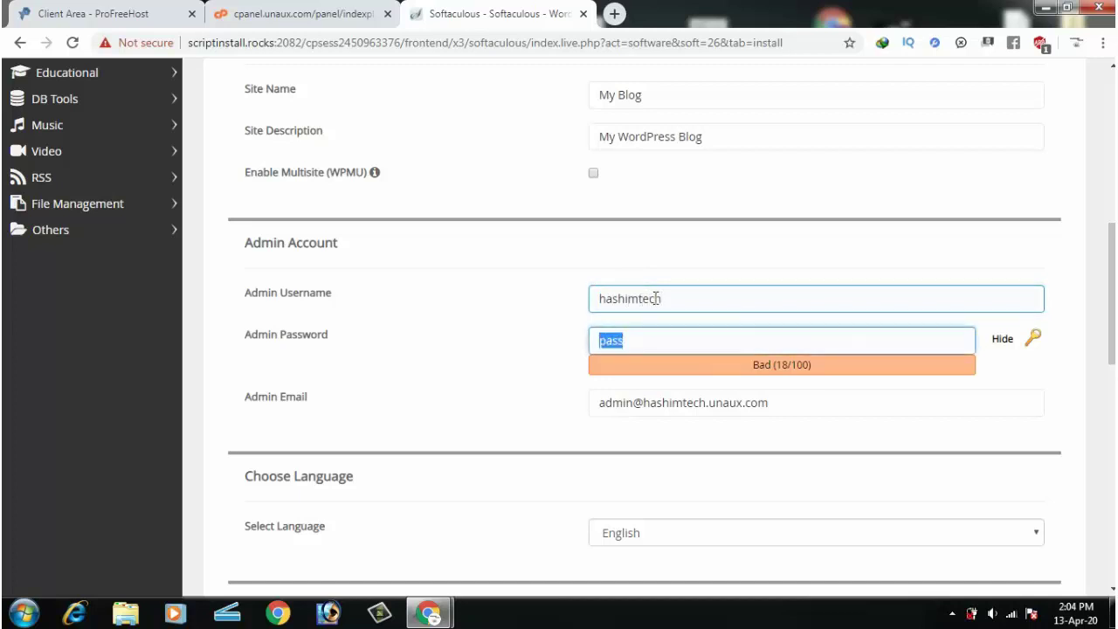
Overwrite the default admin password with a new one and scroll down to the Install button.
{"action": "left_click", "coordinate": [1001, 338]}
{"action": "left_click", "coordinate": [872, 345]}
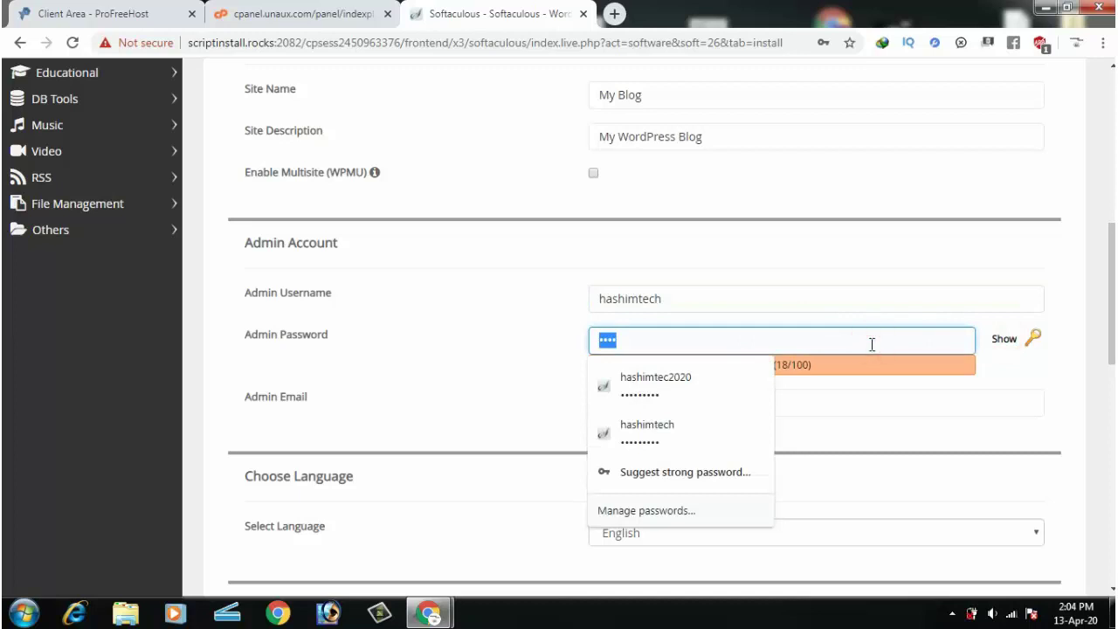
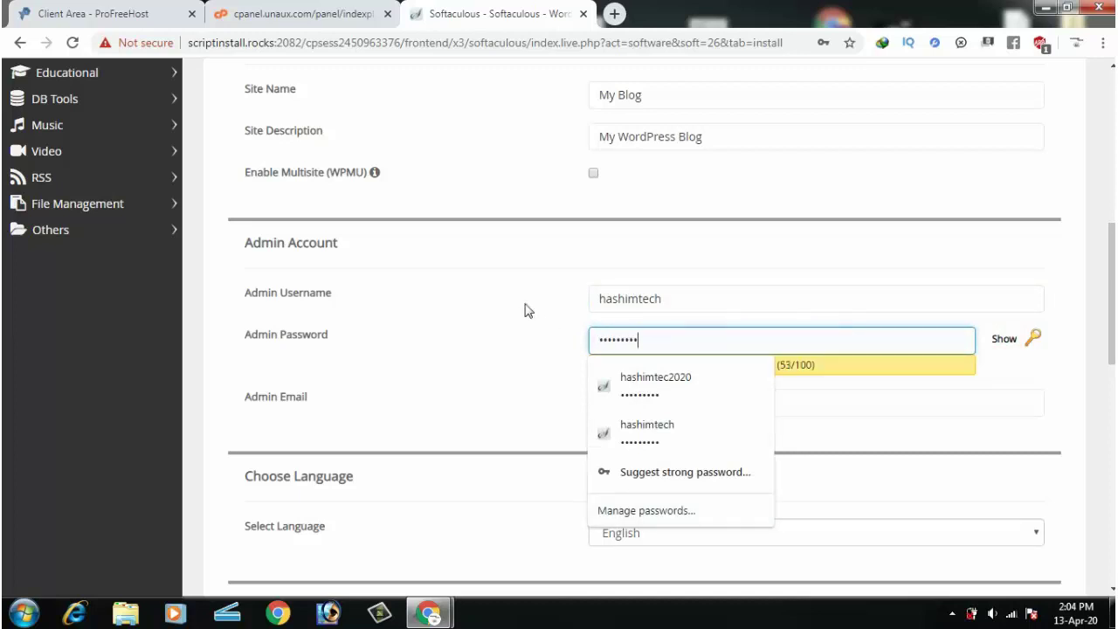
{"action": "left_click", "coordinate": [519, 303]}
{"action": "scroll", "coordinate": [840, 470], "scroll_direction": "down", "scroll_amount": 1}
{"action": "scroll", "coordinate": [841, 470], "scroll_direction": "down", "scroll_amount": 8}
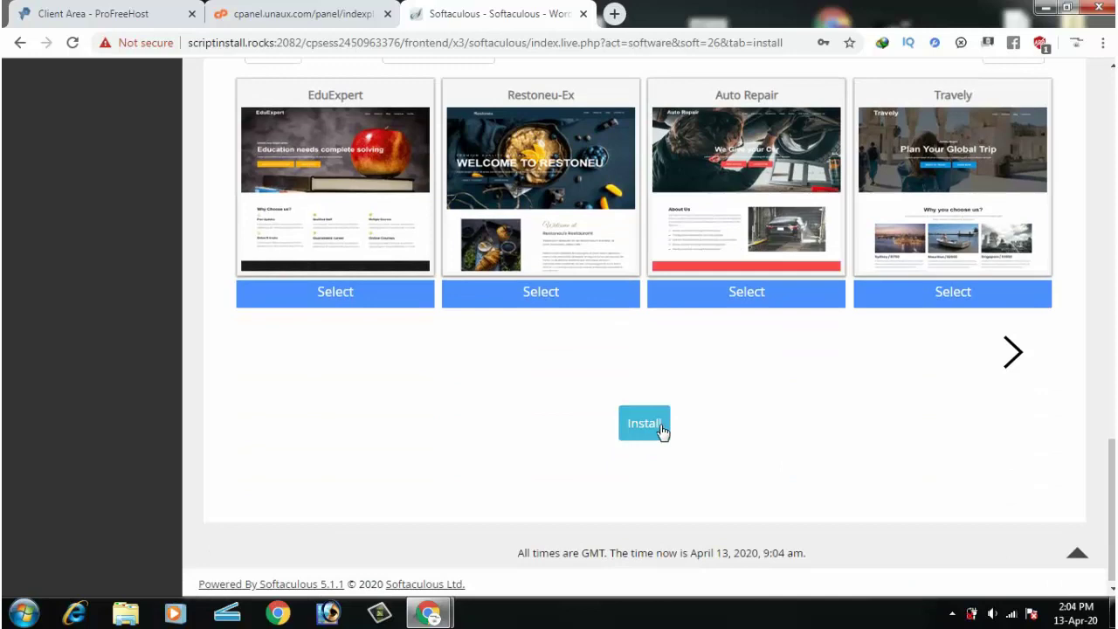
{"action": "left_click", "coordinate": [662, 428]}
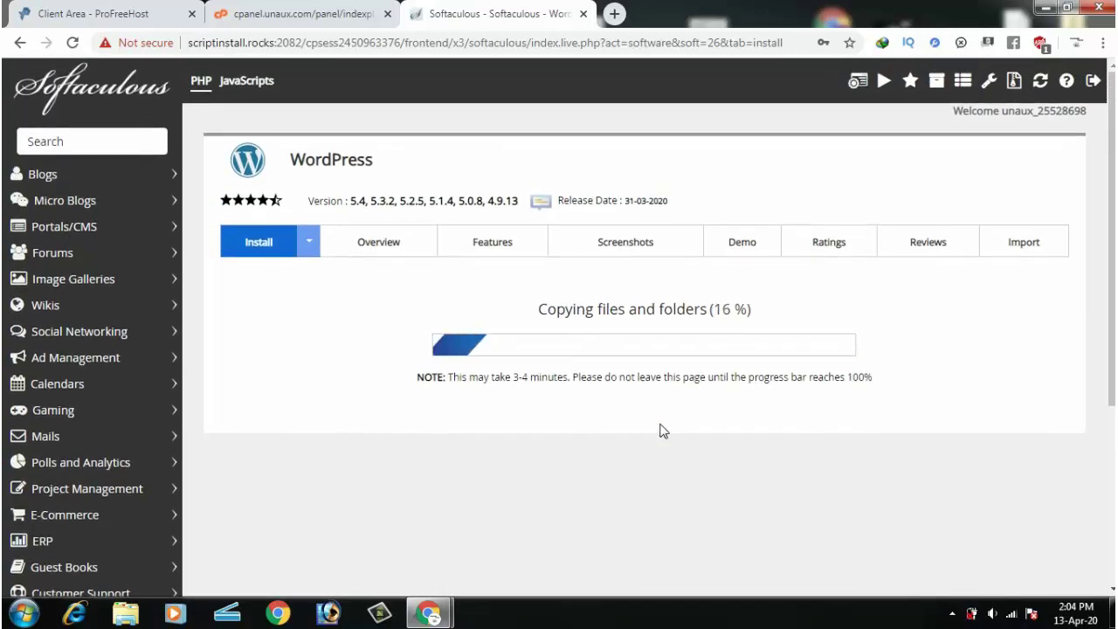
{"action": "left_click_drag", "start_coordinate": [445, 376], "coordinate": [877, 382]}
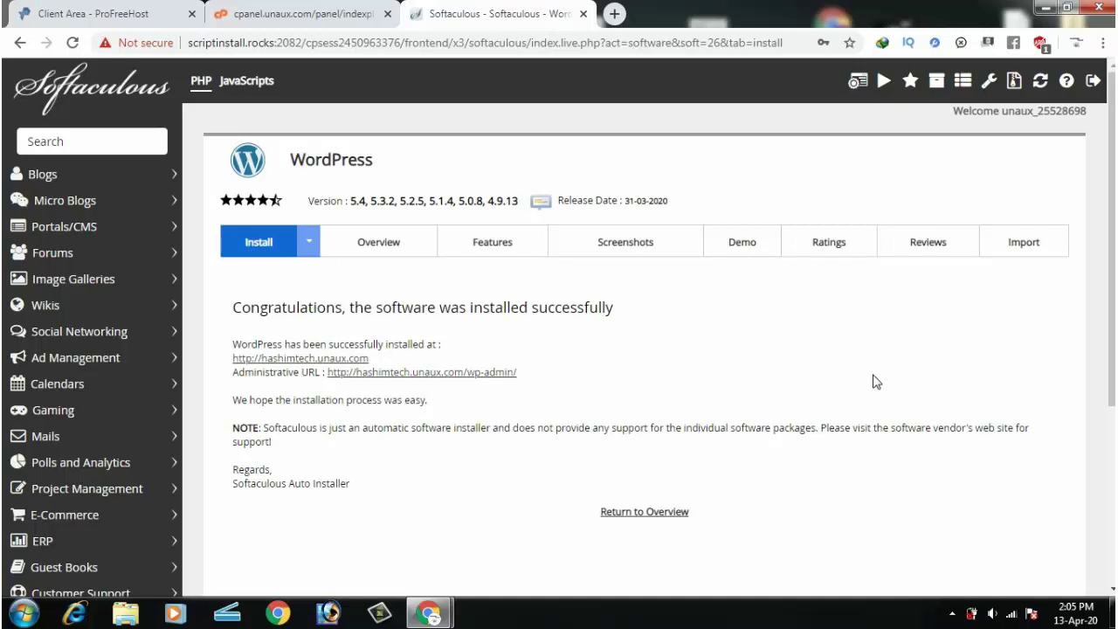
{"action": "left_click", "coordinate": [288, 359]}
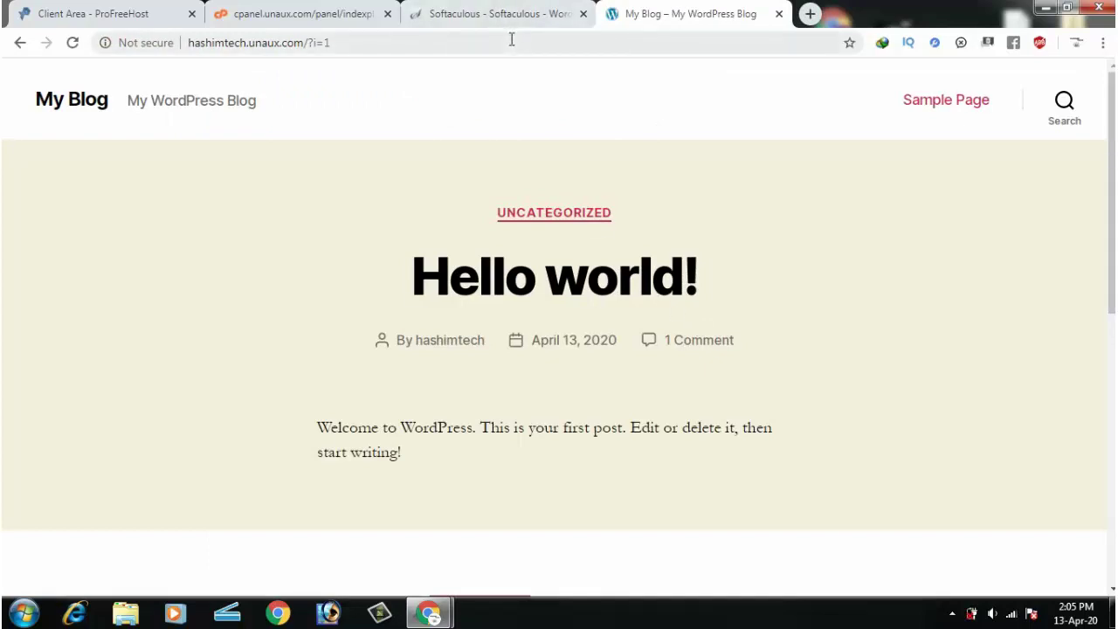
Navigate to hashimtech.unaux.com/wp-admin to reach the WordPress login page.
{"action": "left_click", "coordinate": [512, 13]}
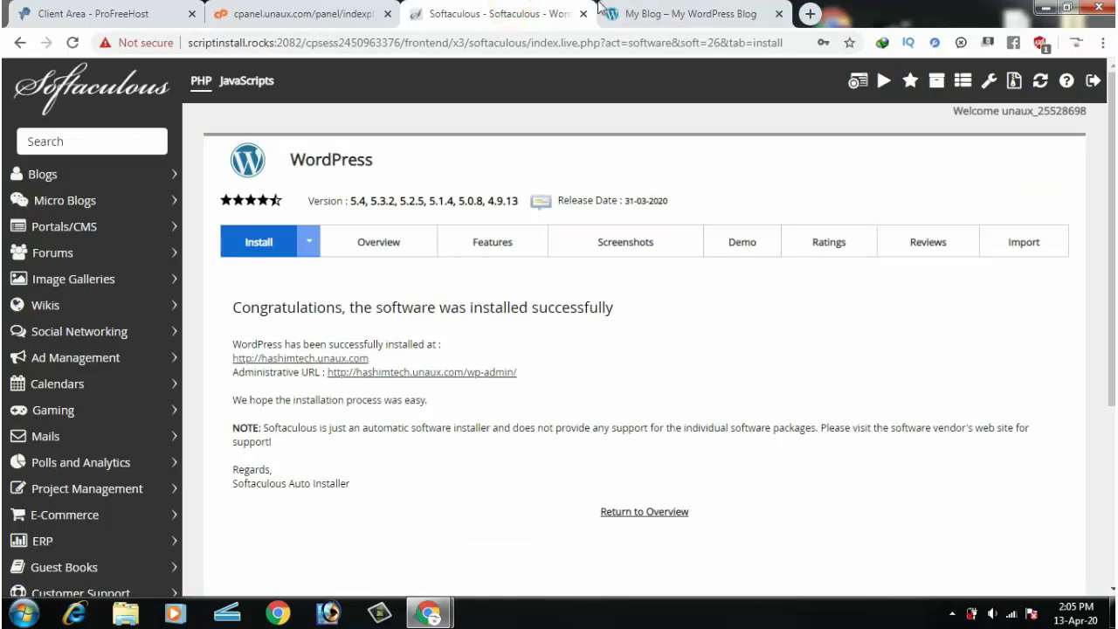
{"action": "left_click", "coordinate": [652, 14]}
{"action": "left_click", "coordinate": [571, 40]}
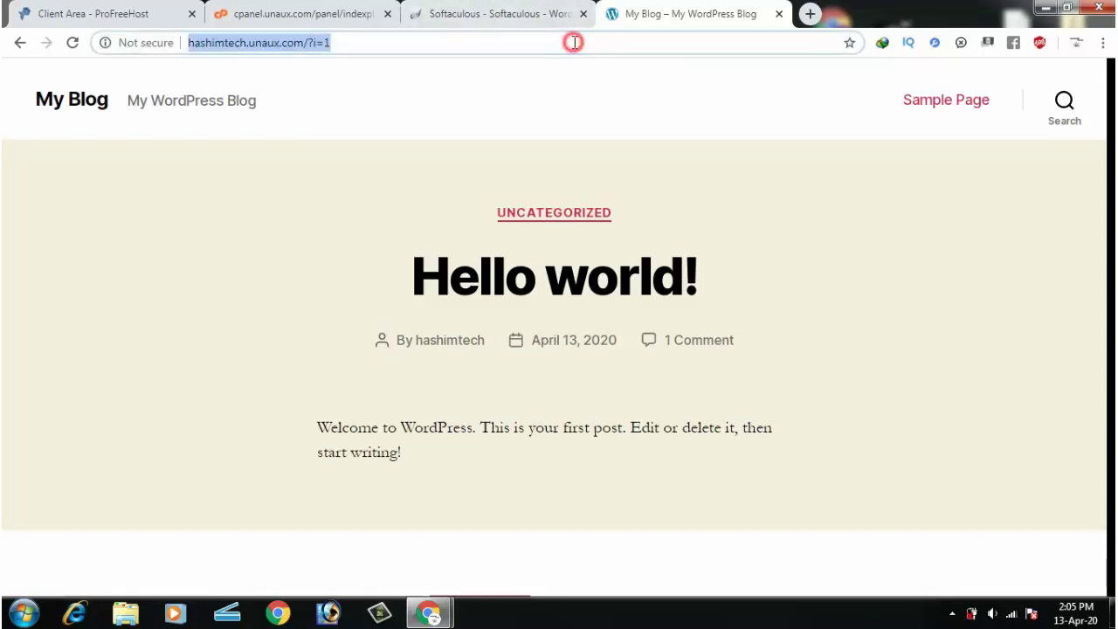
{"action": "left_click", "coordinate": [573, 42]}
{"action": "key", "text": "BackSpace"}
{"action": "key", "text": "BackSpace"}
{"action": "key", "text": "BackSpace"}
{"action": "key", "text": "BackSpace"}
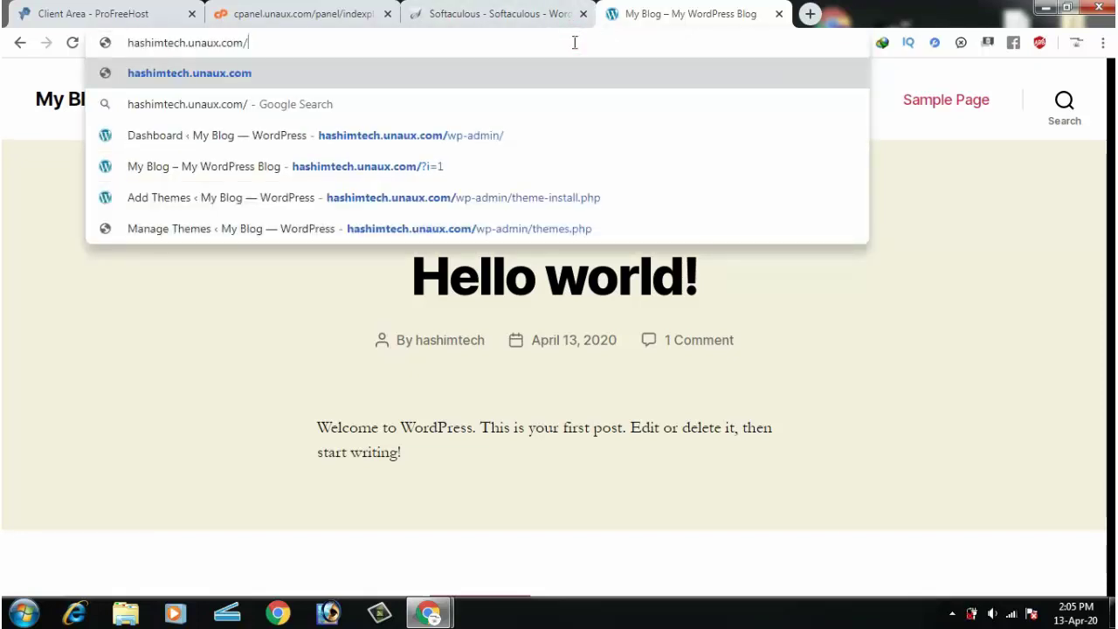
{"action": "type", "text": "wp"}
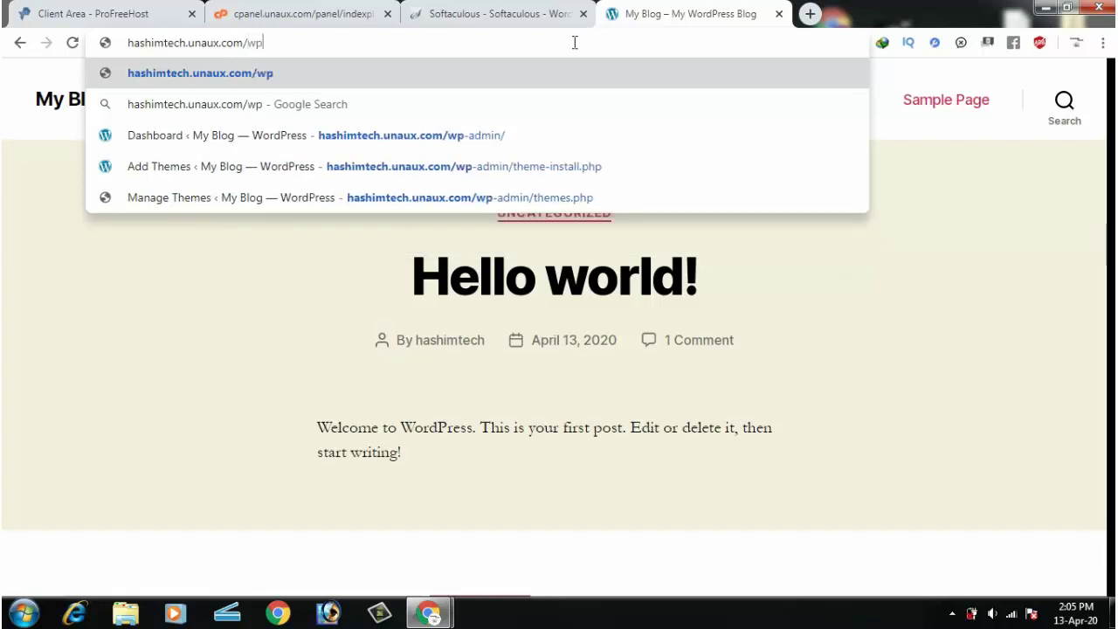
{"action": "type", "text": "-admin"}
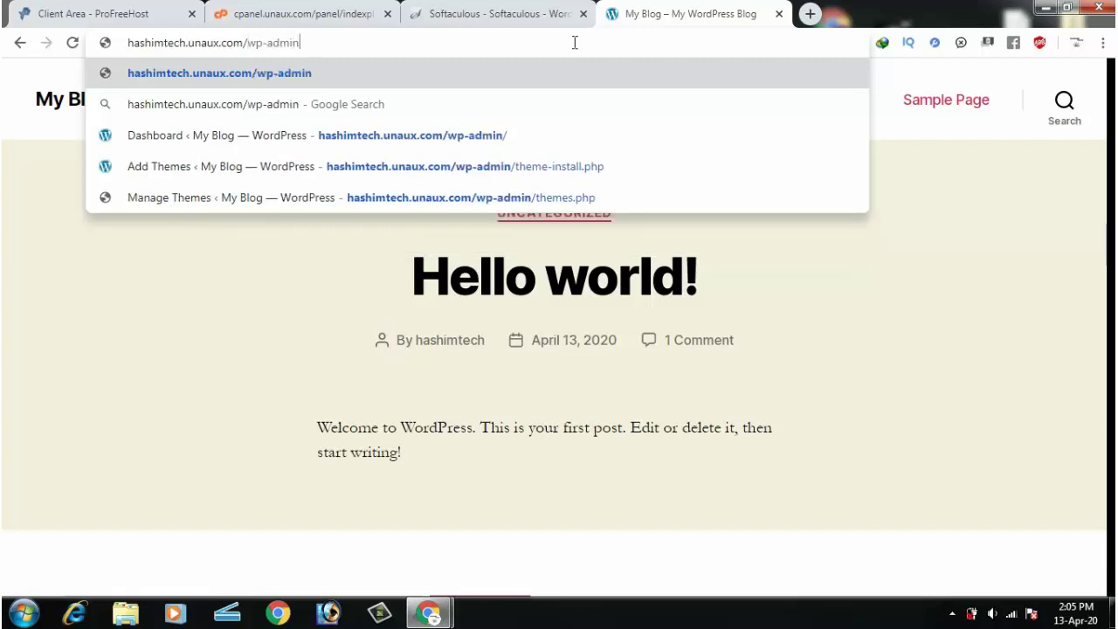
{"action": "key", "text": "Return"}
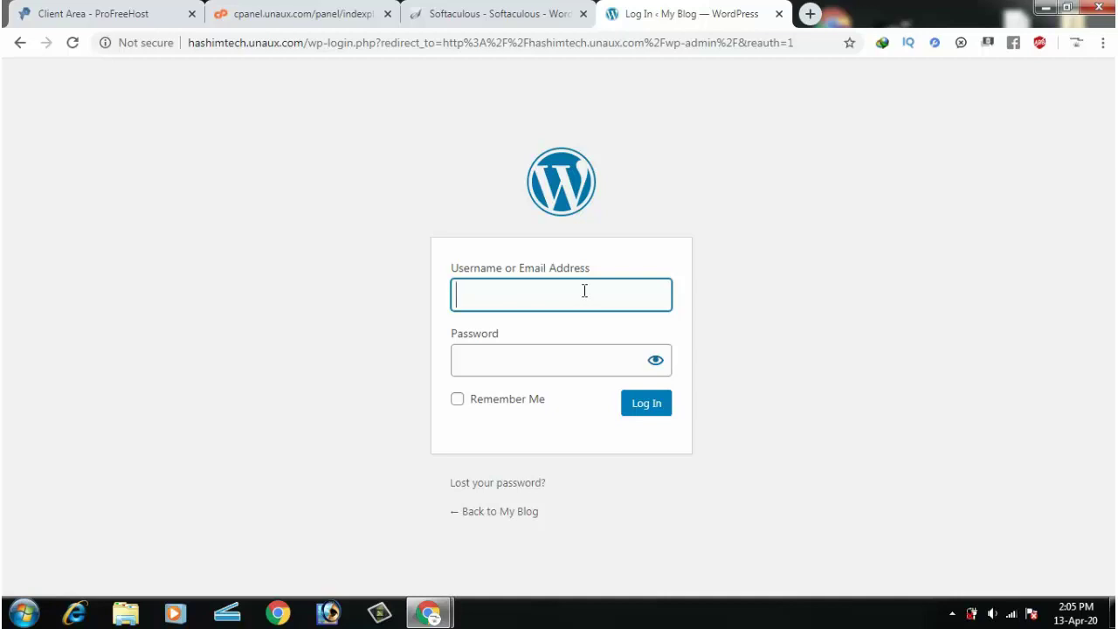
Enter the admin username and password on the WordPress login form.
{"action": "type", "text": "hashimtec"}
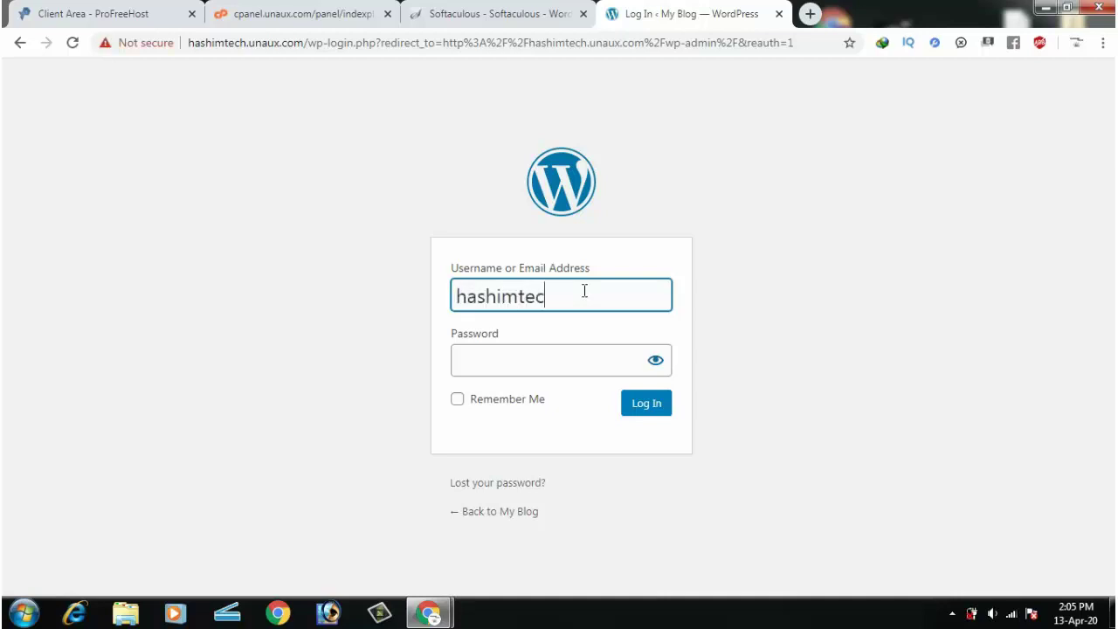
{"action": "type", "text": "h"}
{"action": "key", "text": "Tab"}
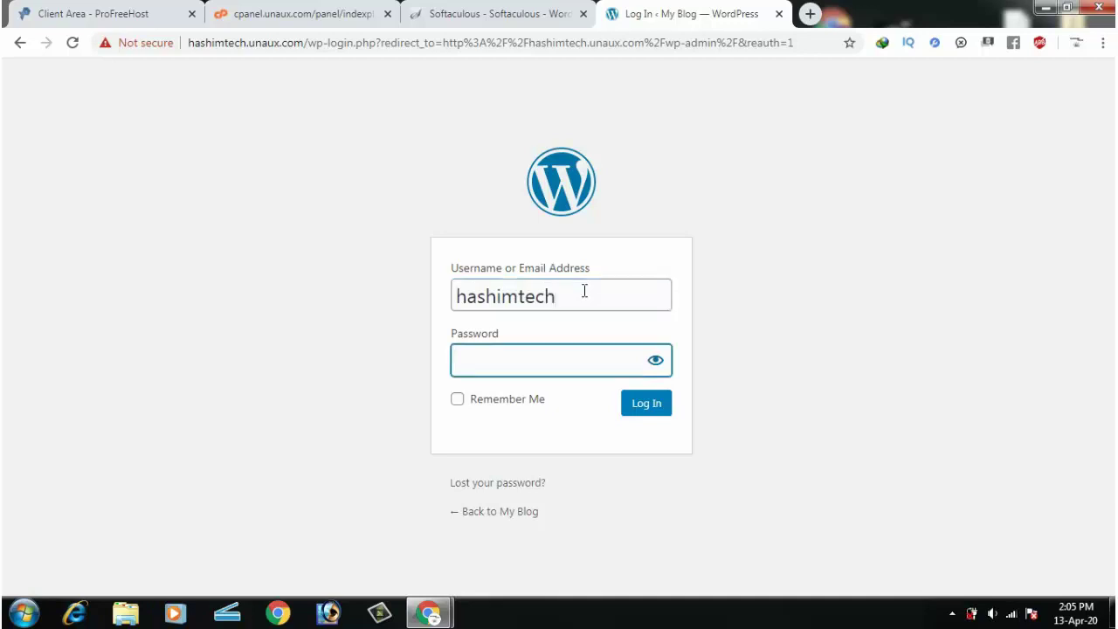
{"action": "type", "text": "*********"}
Log in to WordPress with Remember Me ticked and save the password in Chrome.
{"action": "left_click", "coordinate": [512, 400]}
{"action": "left_click", "coordinate": [664, 402]}
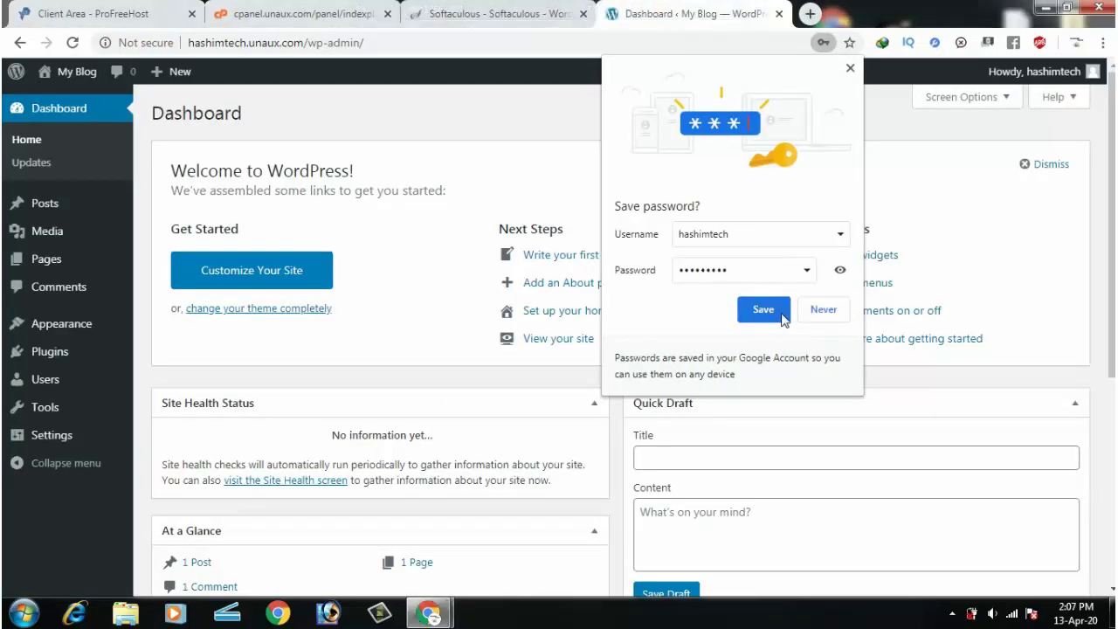
{"action": "left_click", "coordinate": [764, 310]}
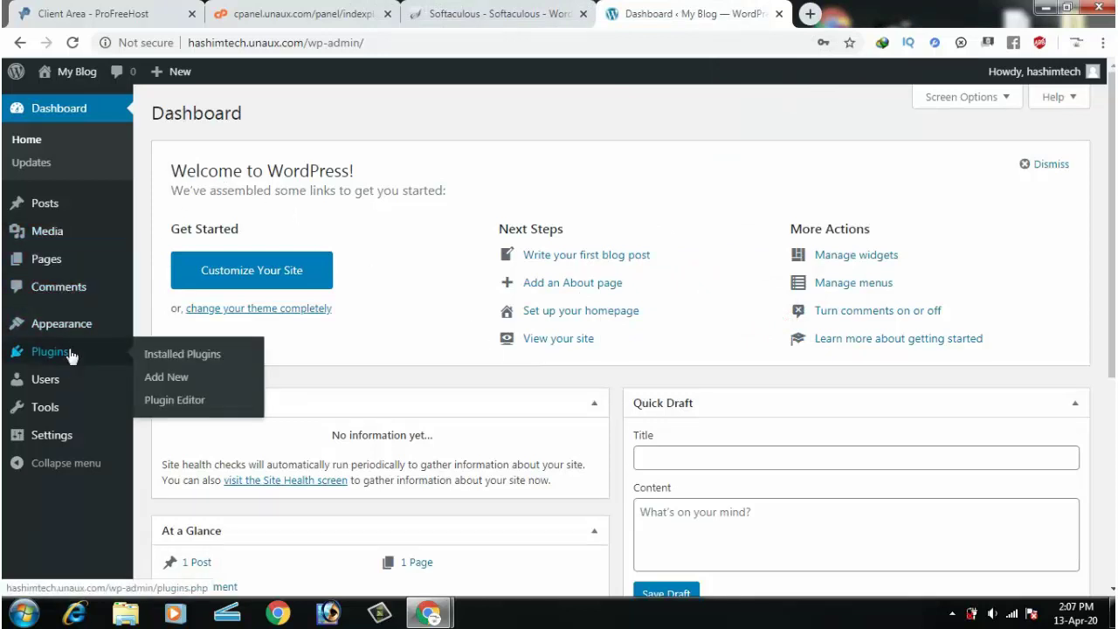
Go to Appearance > Themes and scroll through the installed themes.
{"action": "mouse_move", "coordinate": [76, 325]}
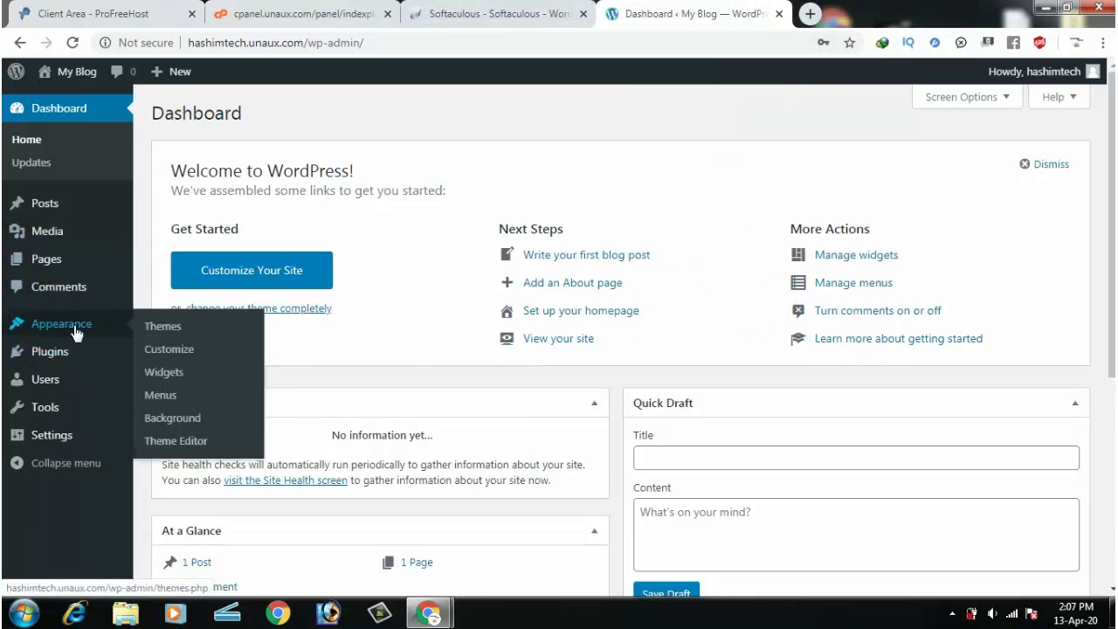
{"action": "left_click", "coordinate": [146, 329]}
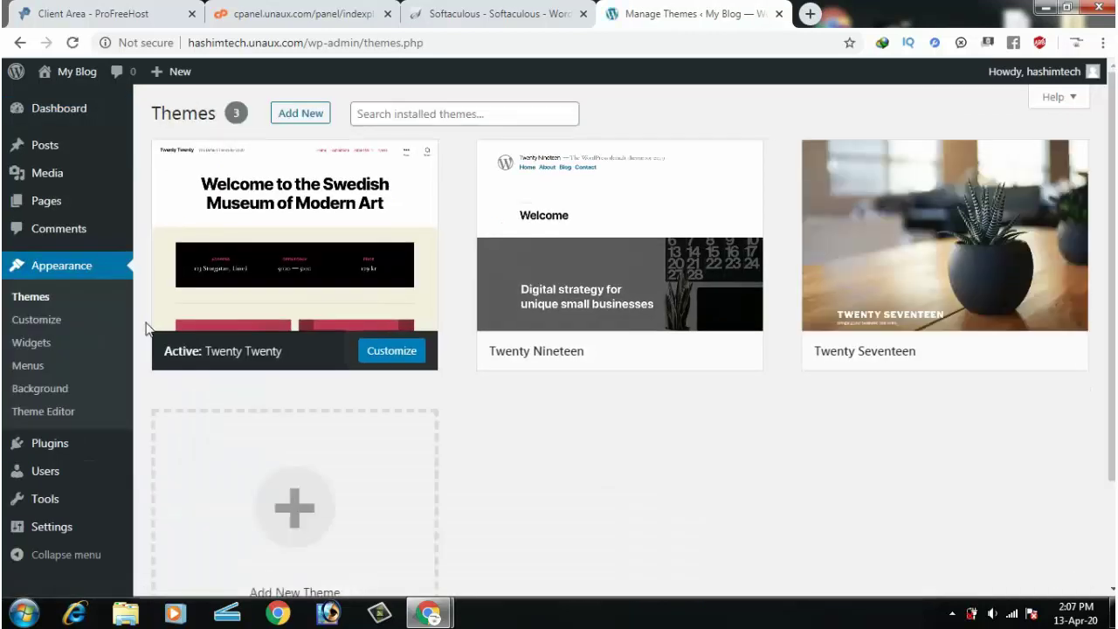
{"action": "scroll", "coordinate": [469, 403], "scroll_direction": "down", "scroll_amount": 1}
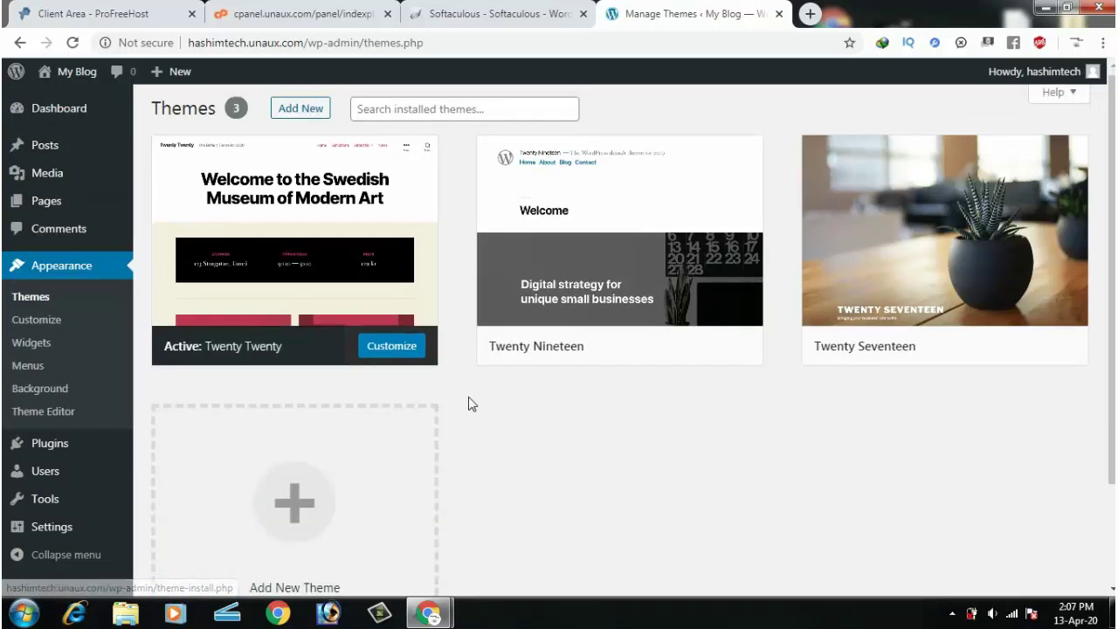
{"action": "scroll", "coordinate": [472, 404], "scroll_direction": "down", "scroll_amount": 2}
Search the theme directory for 'astra' and install the Astra theme.
{"action": "left_click", "coordinate": [312, 386]}
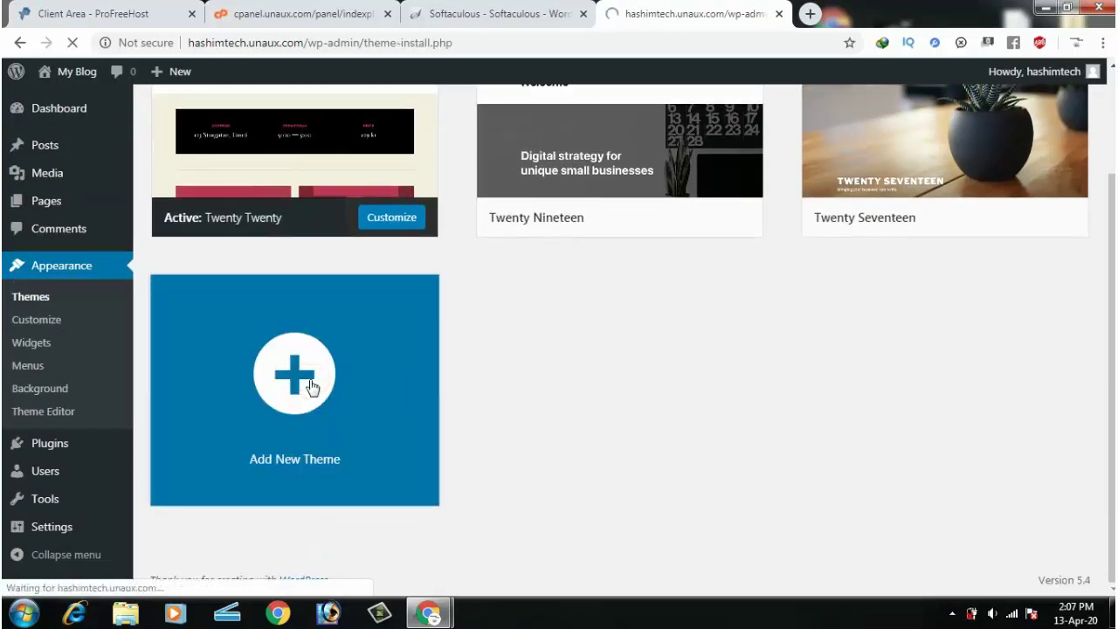
{"action": "left_click", "coordinate": [889, 159]}
{"action": "type", "text": "a"}
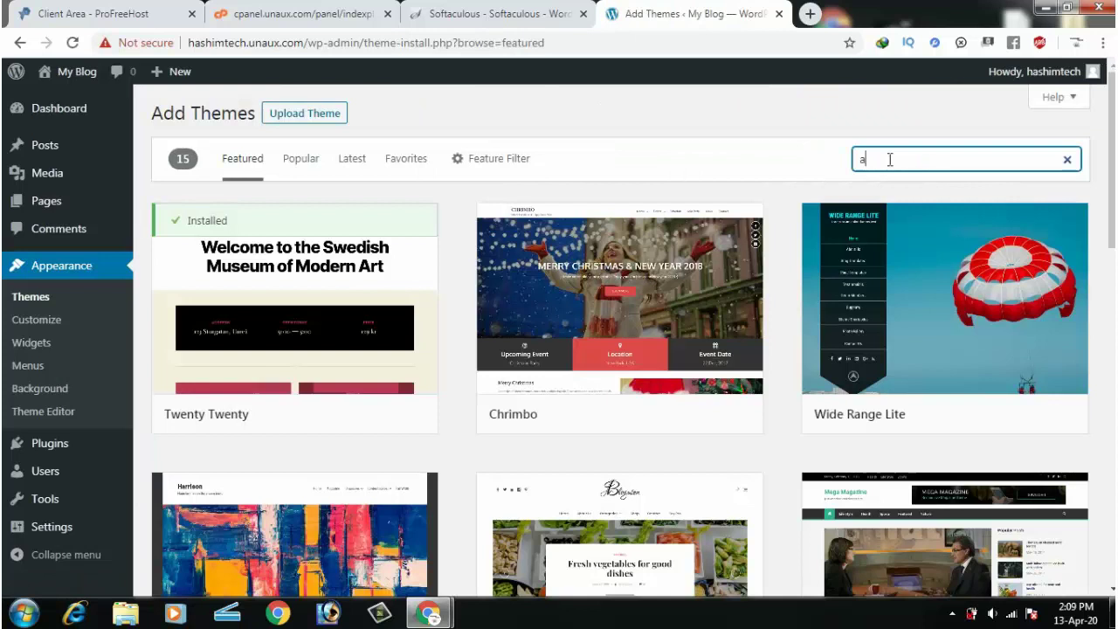
{"action": "type", "text": "stra"}
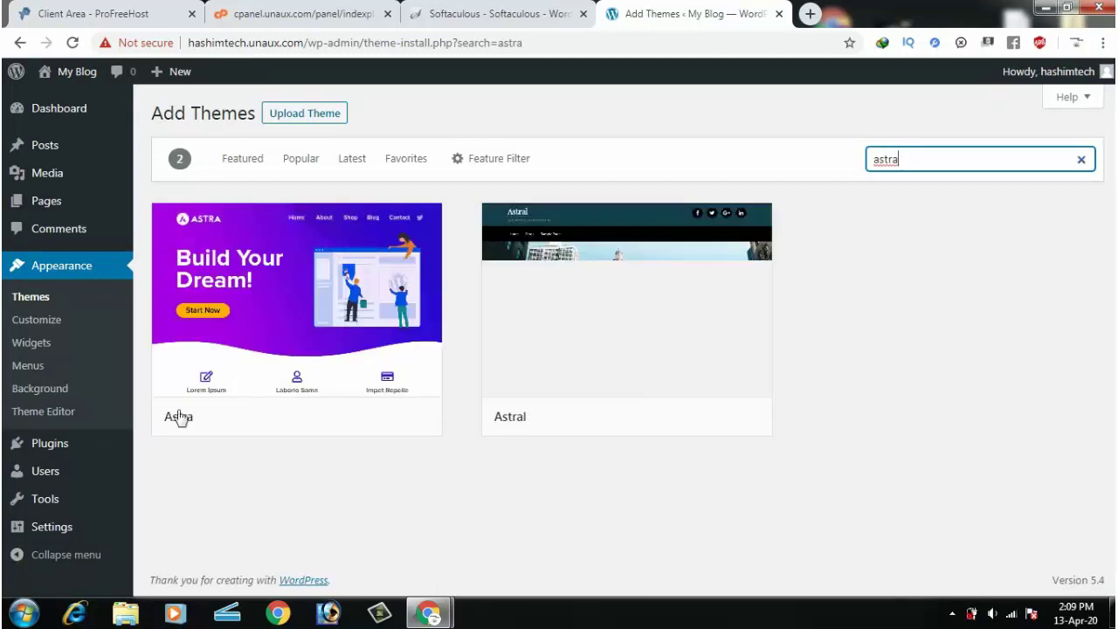
{"action": "mouse_move", "coordinate": [179, 418]}
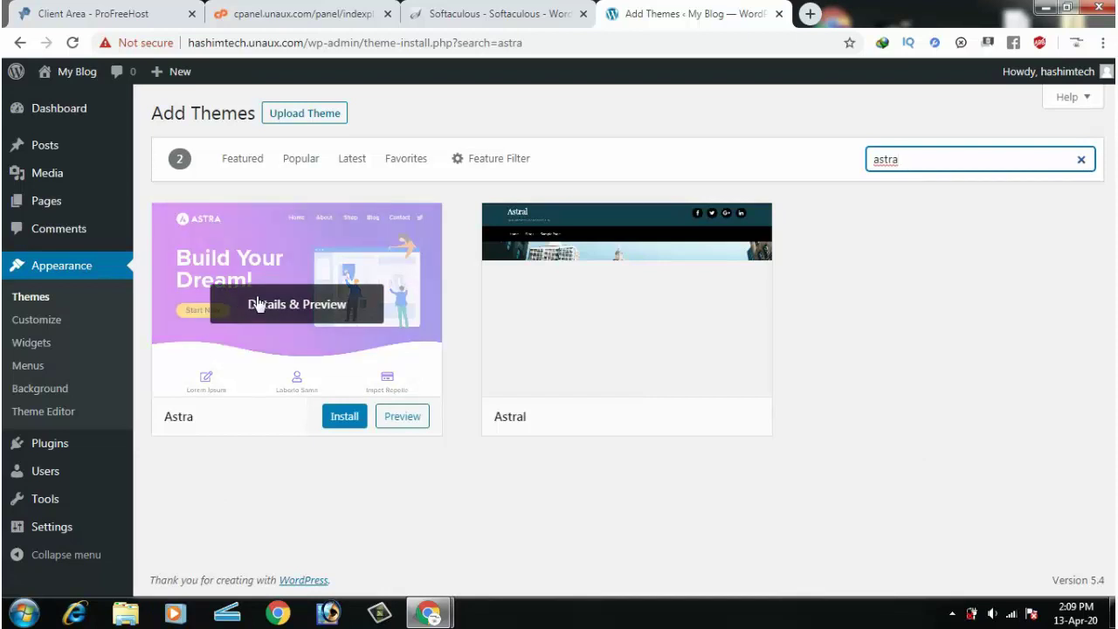
{"action": "left_click", "coordinate": [336, 421]}
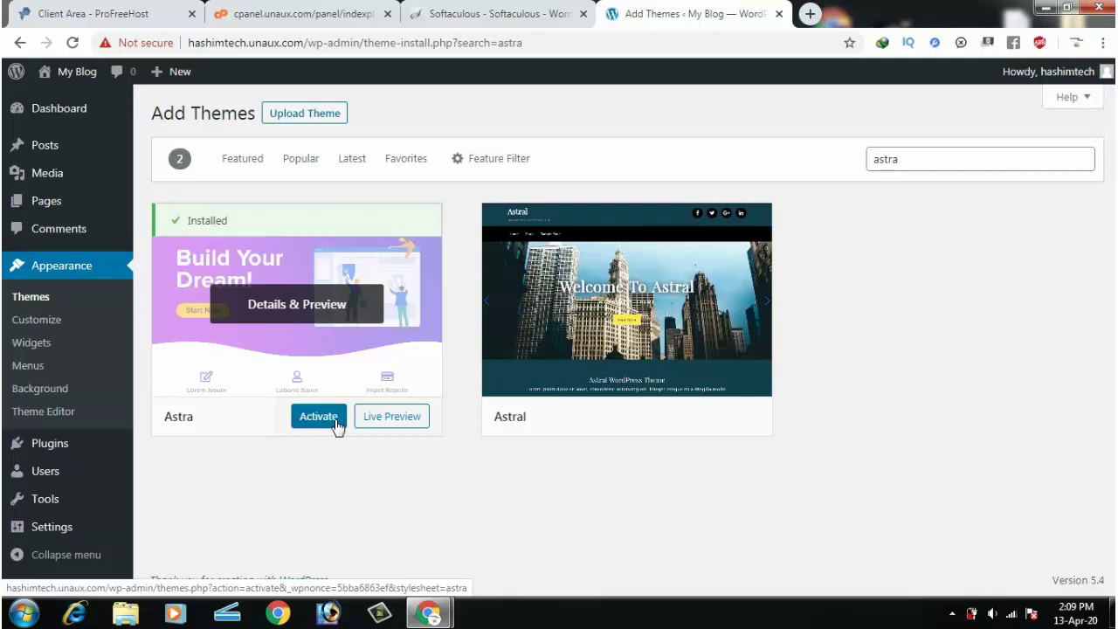
Activate Astra, then launch Starter Templates from the Astra welcome notice's Get Started.
{"action": "left_click", "coordinate": [317, 417]}
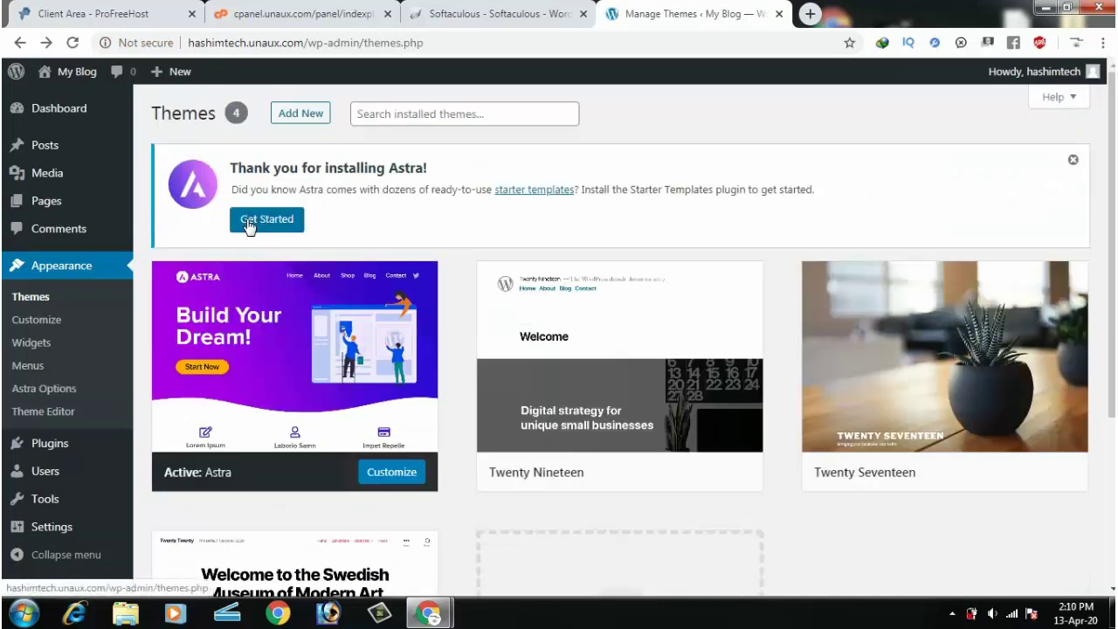
{"action": "left_click", "coordinate": [249, 220]}
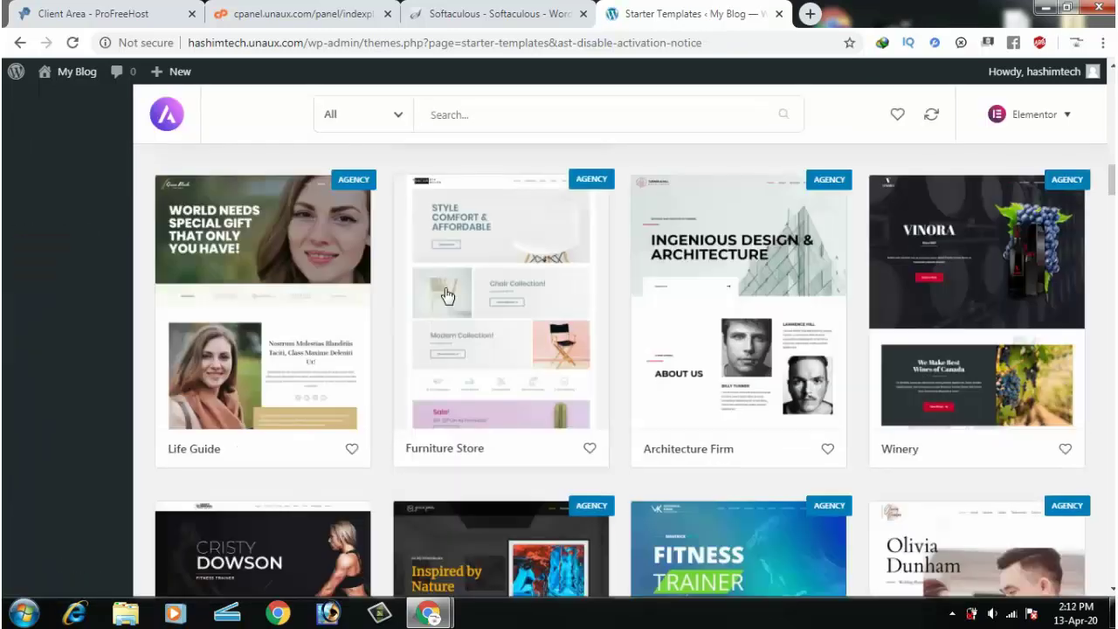
Scroll down the Starter Templates grid and open the Digital Agency template.
{"action": "scroll", "coordinate": [448, 295], "scroll_direction": "down", "scroll_amount": 6}
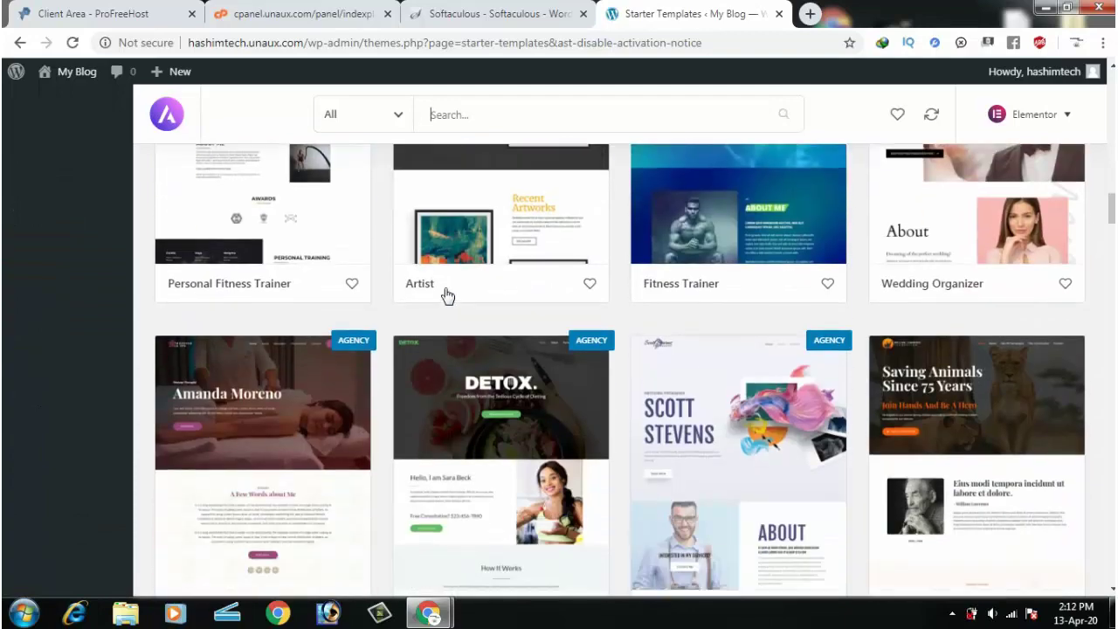
{"action": "scroll", "coordinate": [447, 296], "scroll_direction": "down", "scroll_amount": 8}
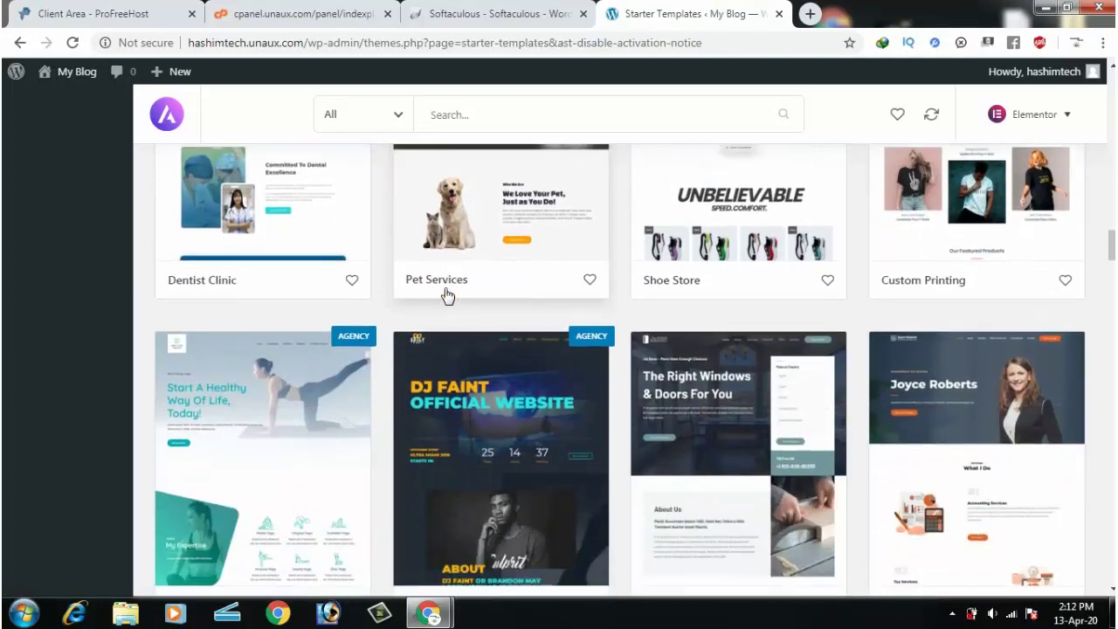
{"action": "scroll", "coordinate": [447, 295], "scroll_direction": "down", "scroll_amount": 12}
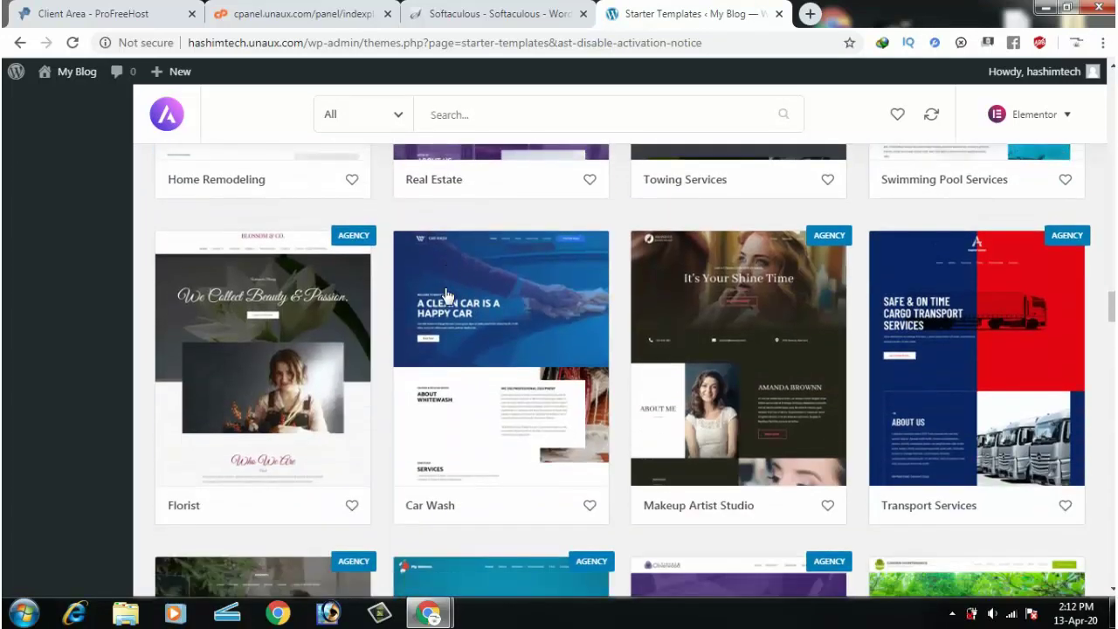
{"action": "scroll", "coordinate": [447, 296], "scroll_direction": "down", "scroll_amount": 9}
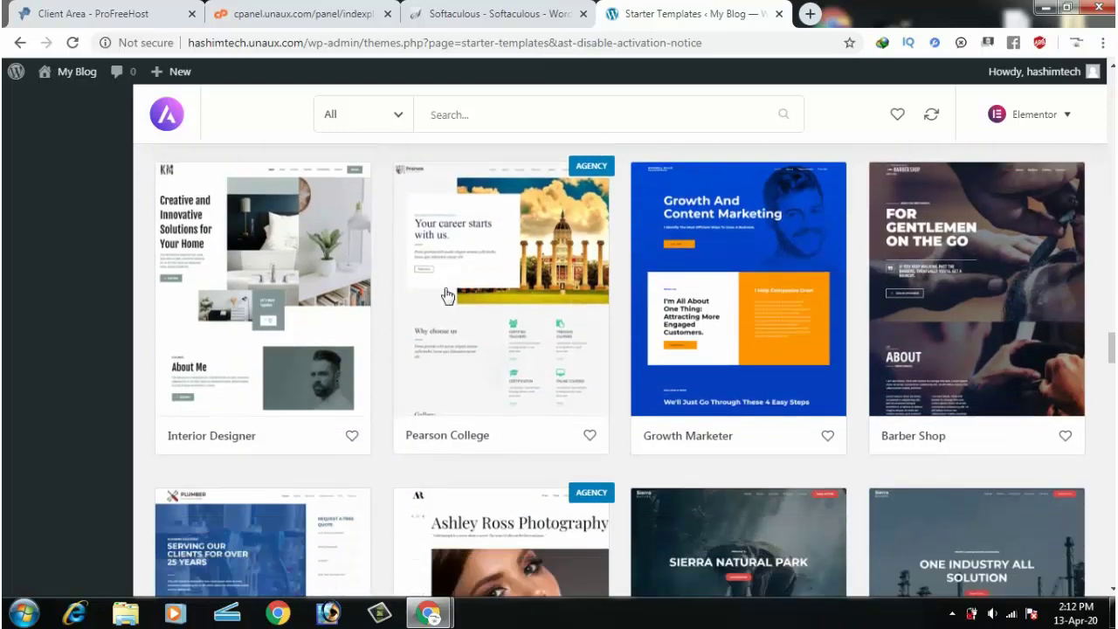
{"action": "scroll", "coordinate": [447, 295], "scroll_direction": "down", "scroll_amount": 10}
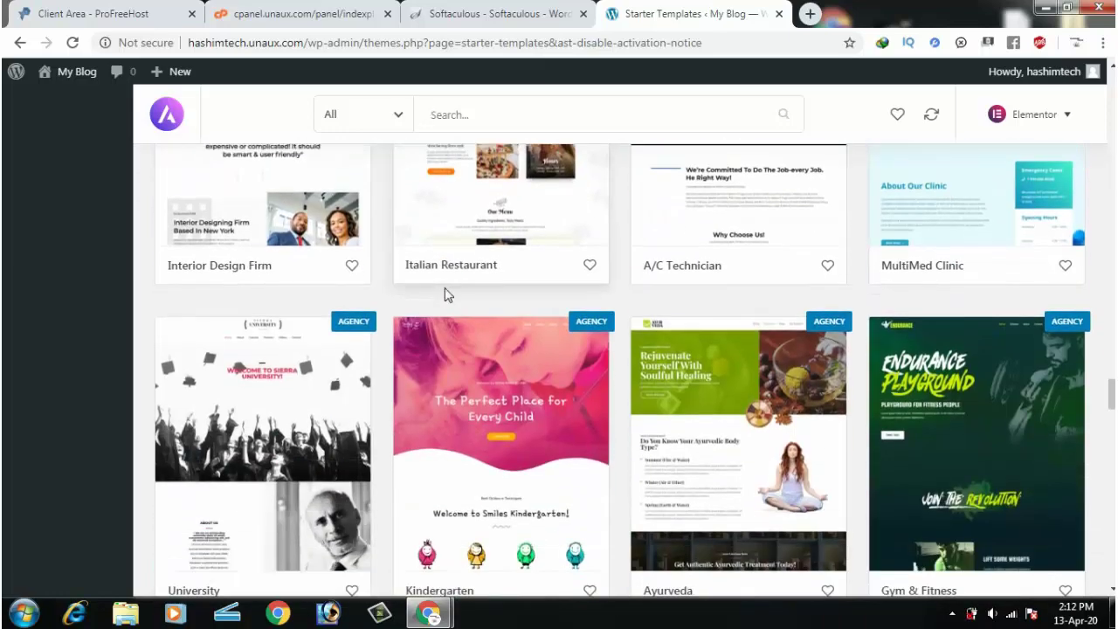
{"action": "scroll", "coordinate": [445, 297], "scroll_direction": "down", "scroll_amount": 12}
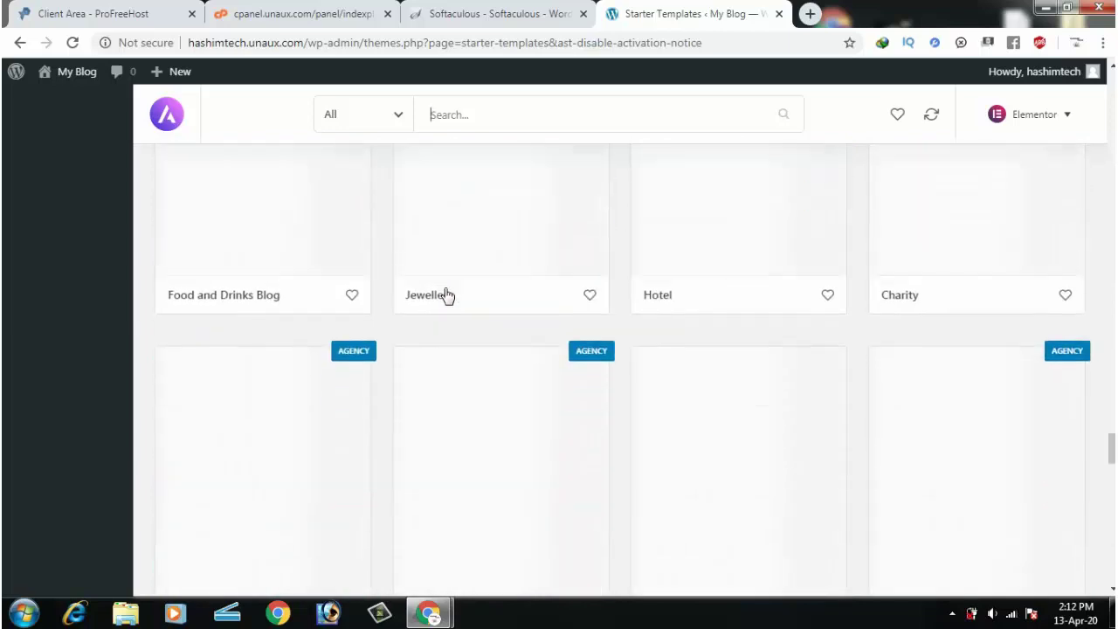
{"action": "scroll", "coordinate": [445, 295], "scroll_direction": "down", "scroll_amount": 3}
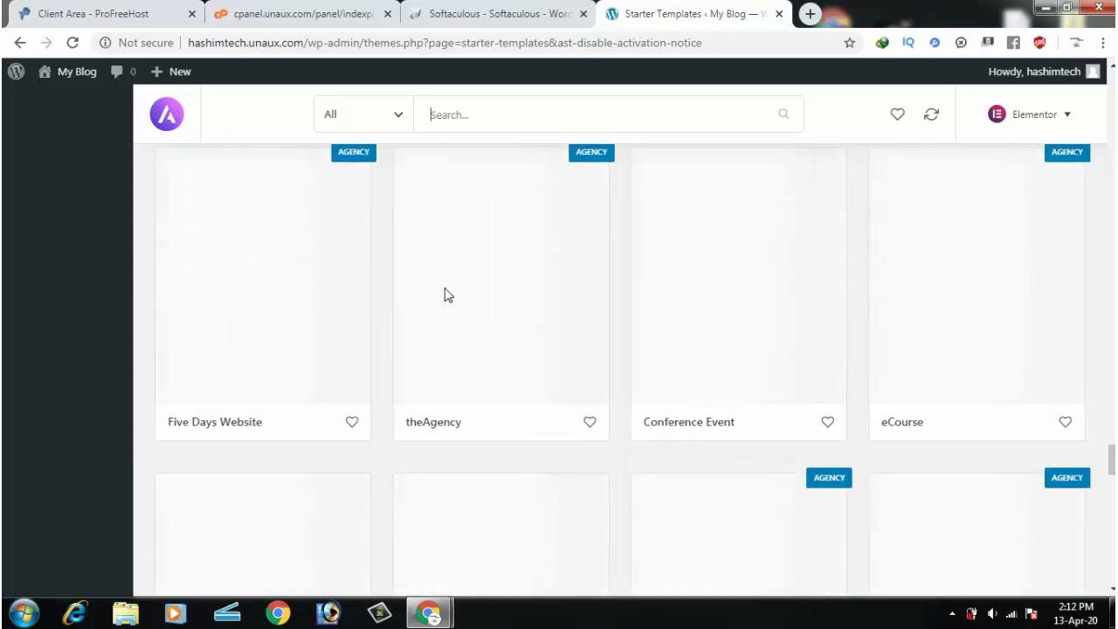
{"action": "scroll", "coordinate": [448, 296], "scroll_direction": "down", "scroll_amount": 1}
{"action": "scroll", "coordinate": [448, 296], "scroll_direction": "up", "scroll_amount": 1}
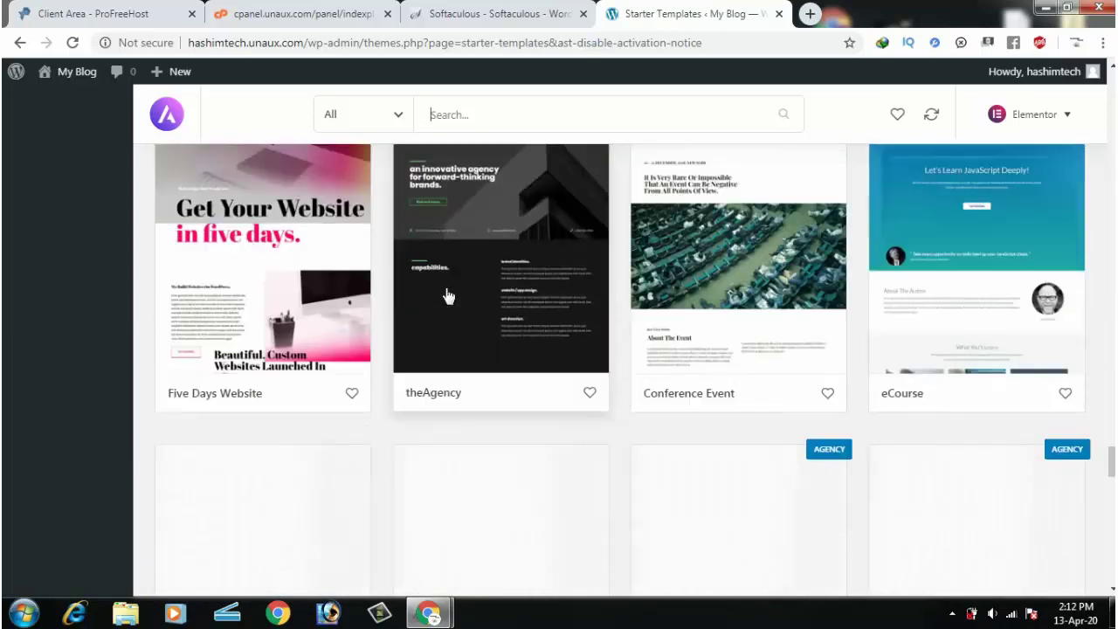
{"action": "scroll", "coordinate": [446, 296], "scroll_direction": "down", "scroll_amount": 2}
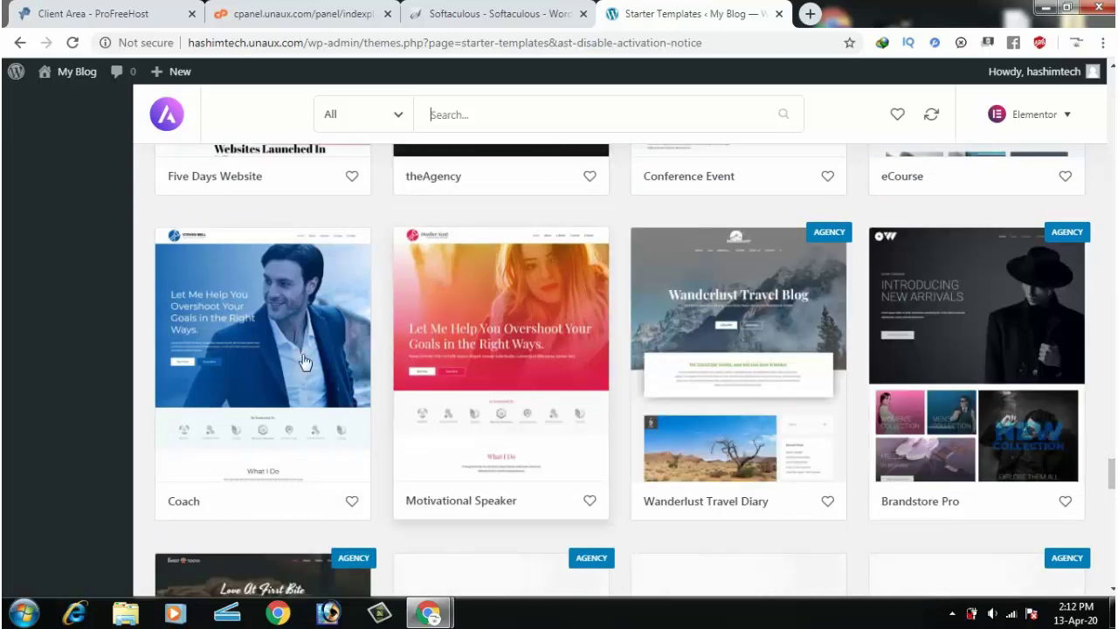
{"action": "scroll", "coordinate": [255, 391], "scroll_direction": "down", "scroll_amount": 1}
{"action": "scroll", "coordinate": [255, 390], "scroll_direction": "down", "scroll_amount": 3}
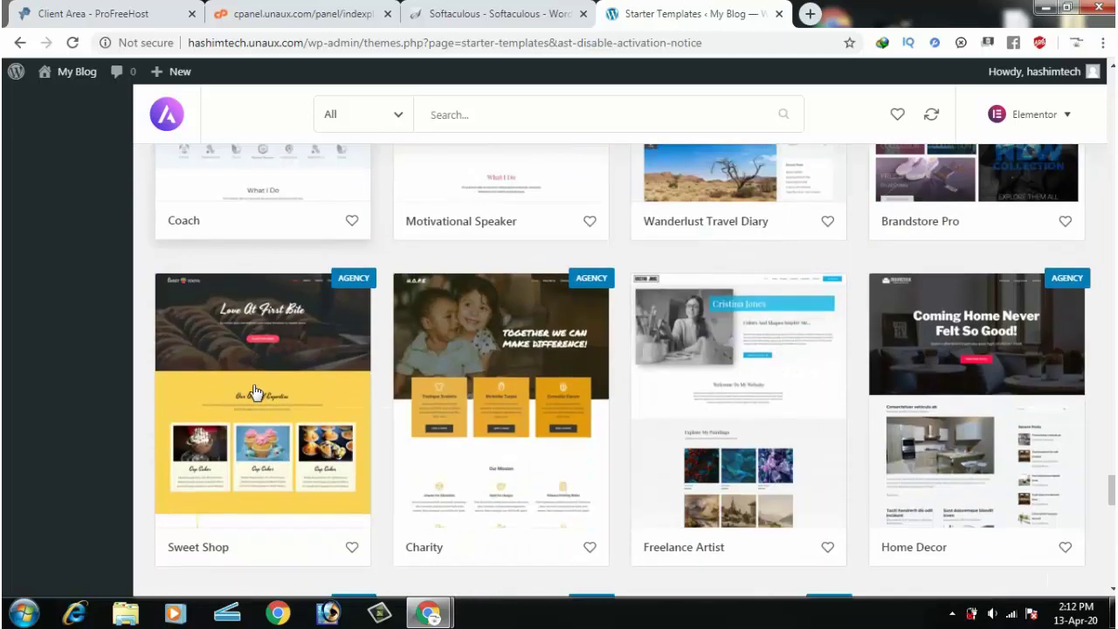
{"action": "scroll", "coordinate": [255, 391], "scroll_direction": "down", "scroll_amount": 3}
{"action": "scroll", "coordinate": [255, 390], "scroll_direction": "down", "scroll_amount": 3}
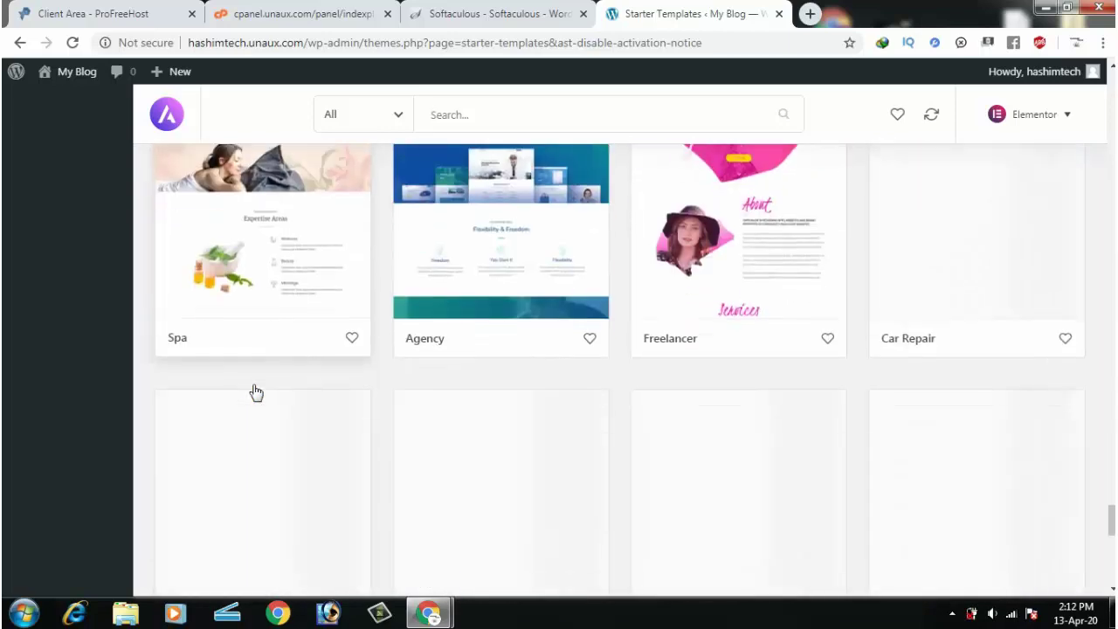
{"action": "scroll", "coordinate": [255, 391], "scroll_direction": "down", "scroll_amount": 2}
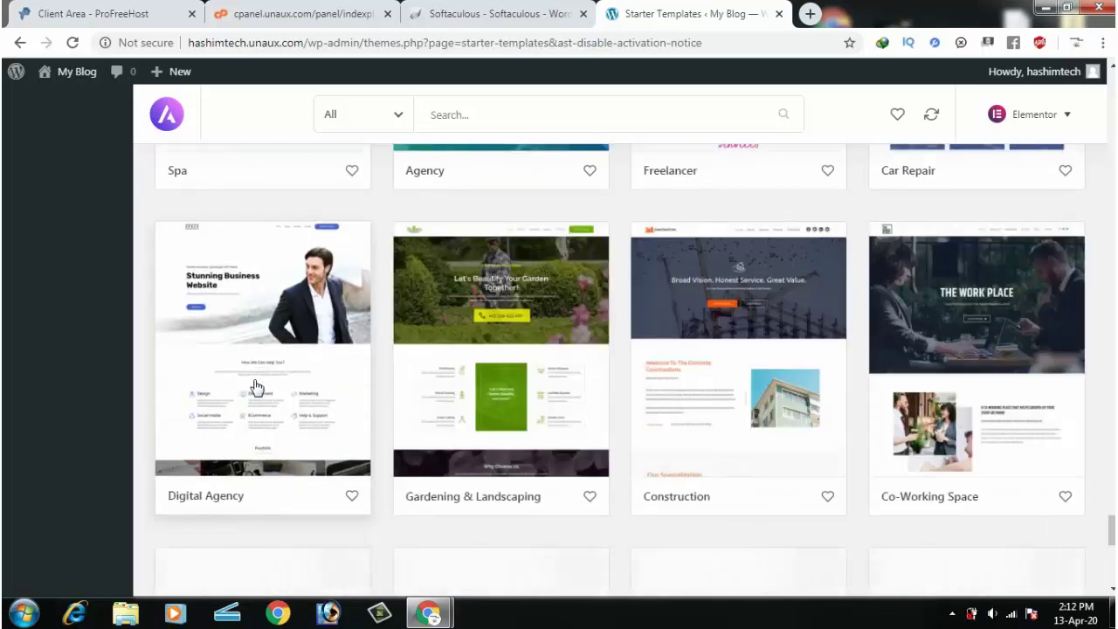
{"action": "left_click", "coordinate": [283, 320]}
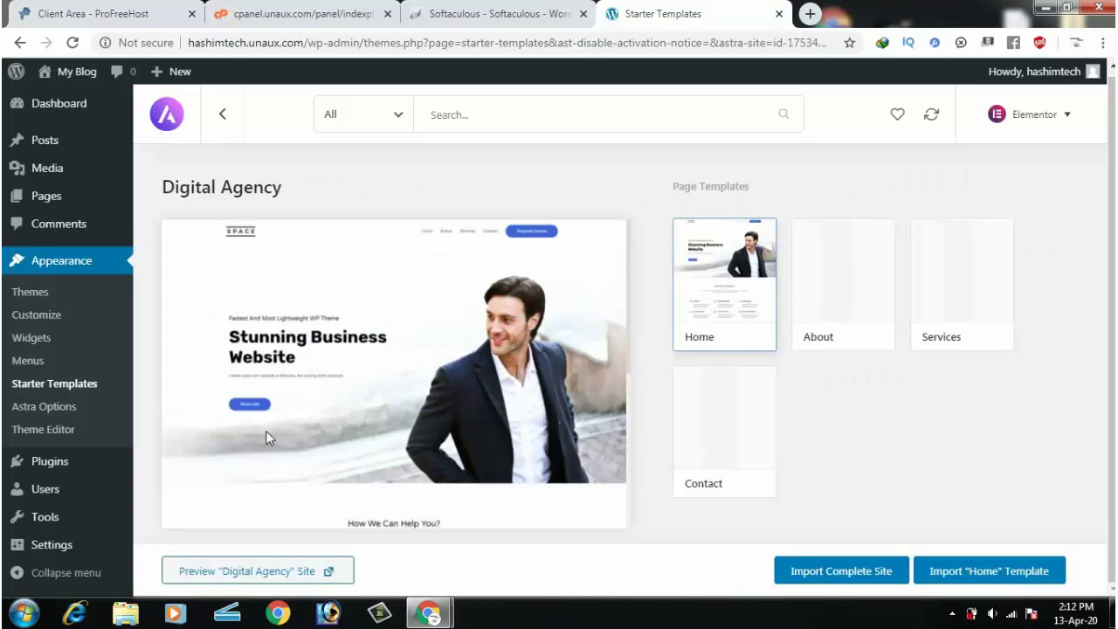
Start importing the complete Digital Agency site with default customizer, widgets and content options.
{"action": "scroll", "coordinate": [264, 428], "scroll_direction": "down", "scroll_amount": 2}
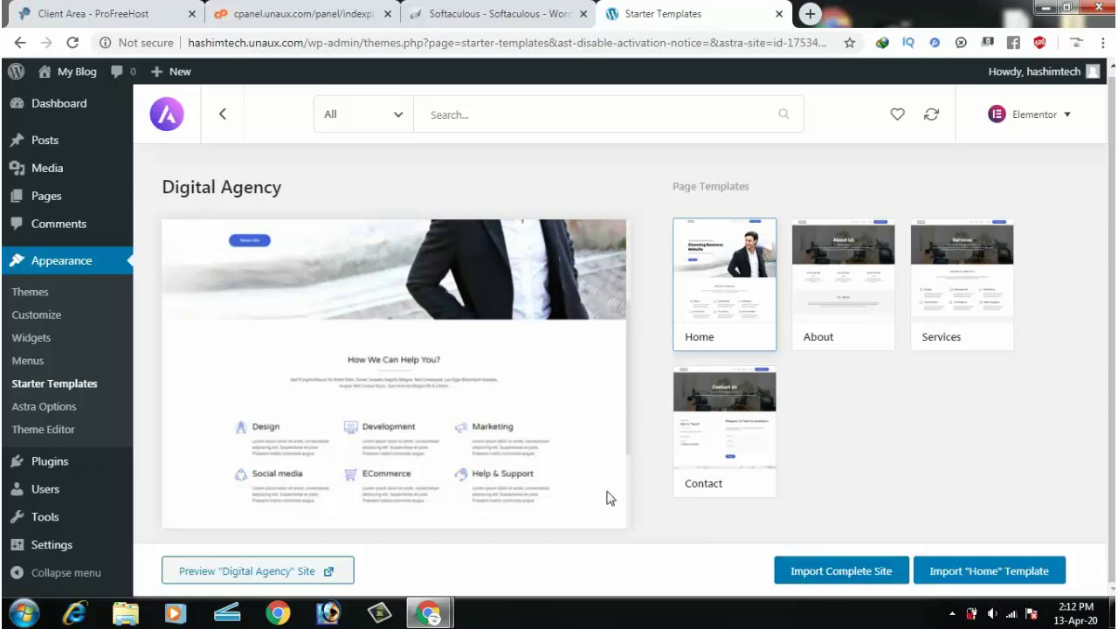
{"action": "left_click", "coordinate": [808, 569]}
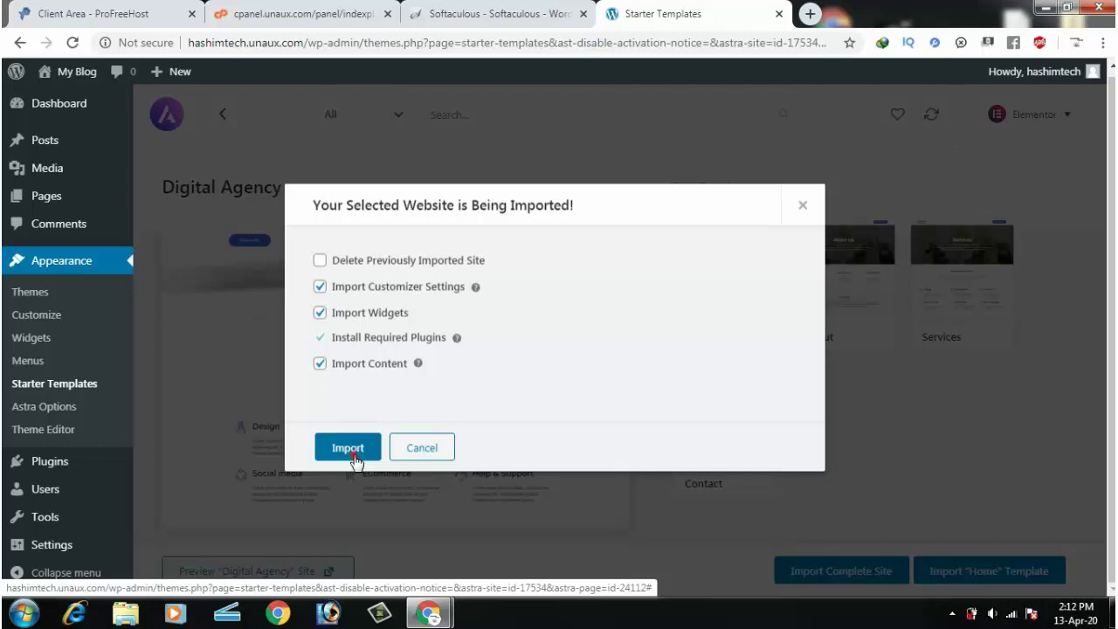
{"action": "left_click", "coordinate": [354, 457]}
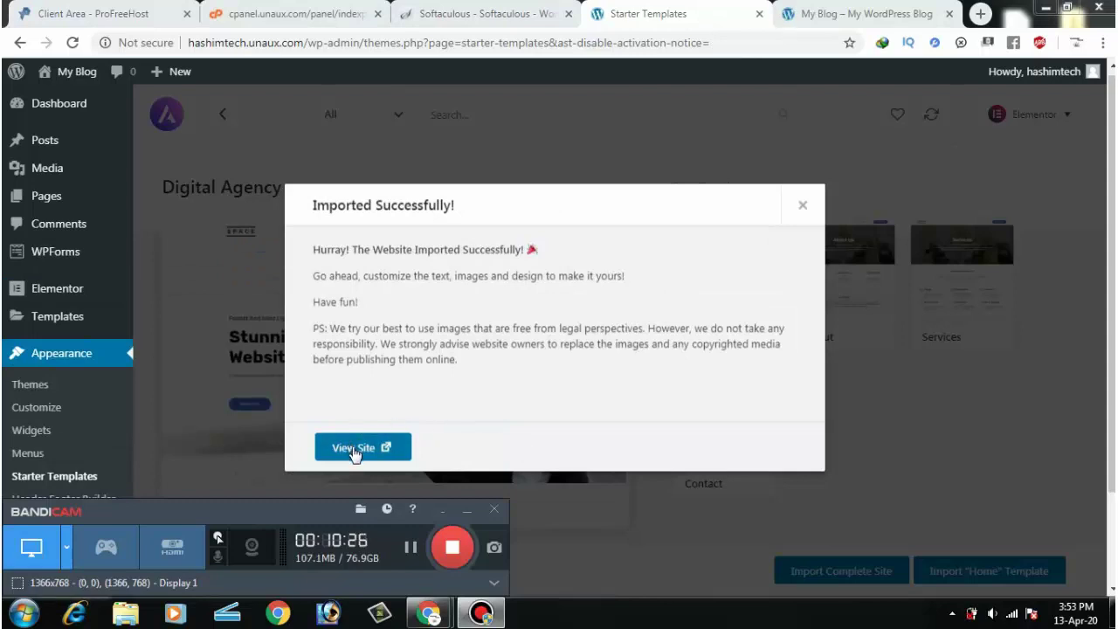
View the imported homepage in a new tab, then launch Edit with Elementor from the admin bar.
{"action": "left_click", "coordinate": [354, 449]}
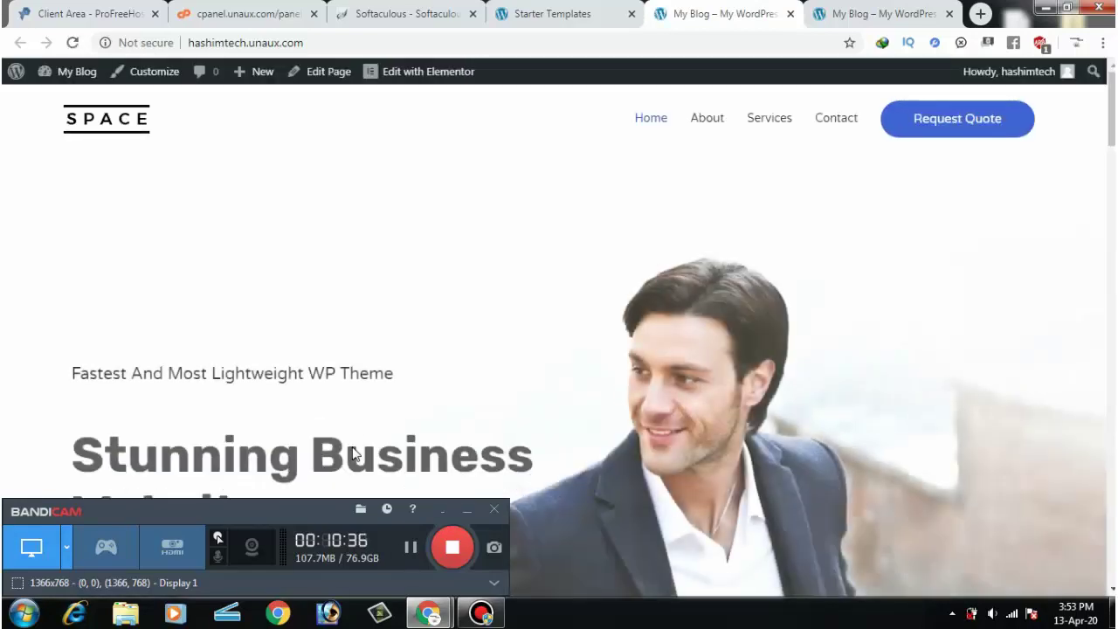
{"action": "scroll", "coordinate": [446, 367], "scroll_direction": "down", "scroll_amount": 1}
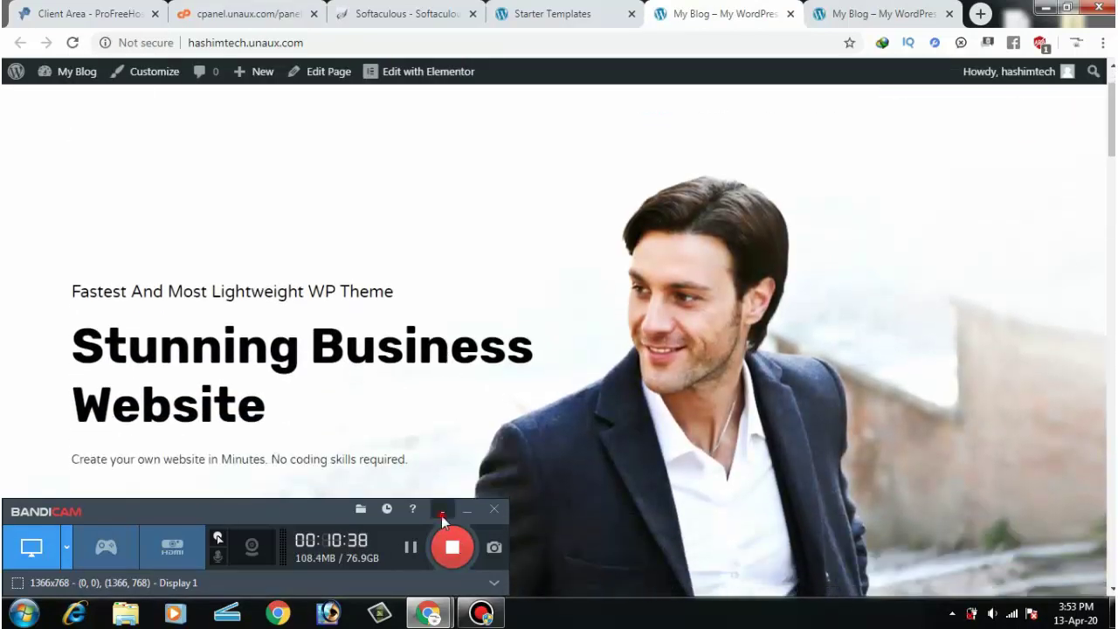
{"action": "left_click", "coordinate": [442, 514]}
{"action": "scroll", "coordinate": [509, 389], "scroll_direction": "down", "scroll_amount": 5}
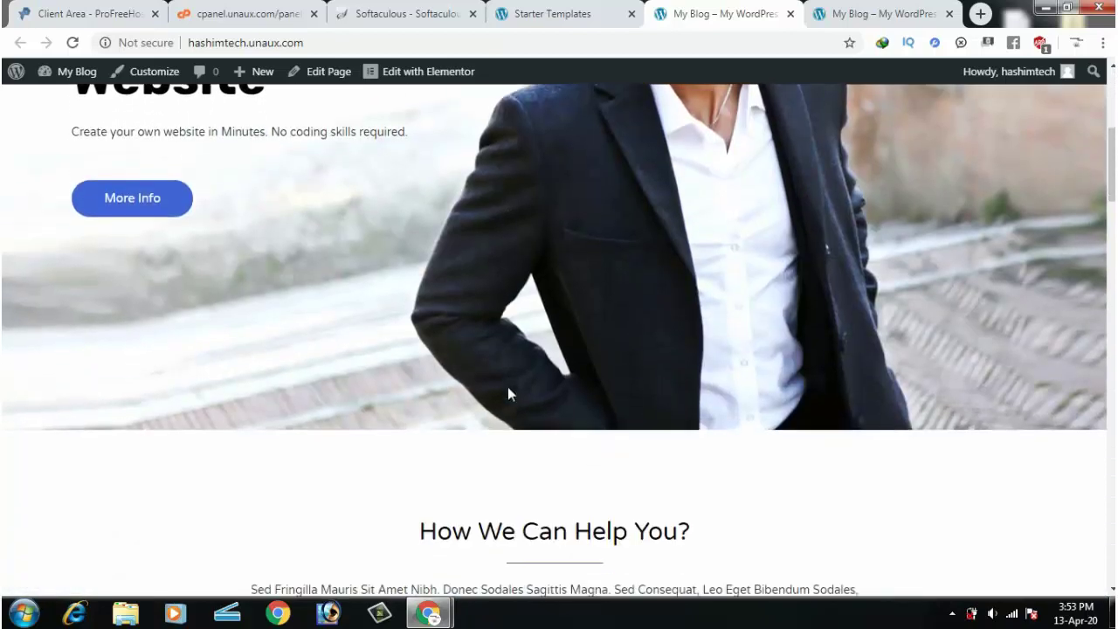
{"action": "scroll", "coordinate": [507, 393], "scroll_direction": "up", "scroll_amount": 6}
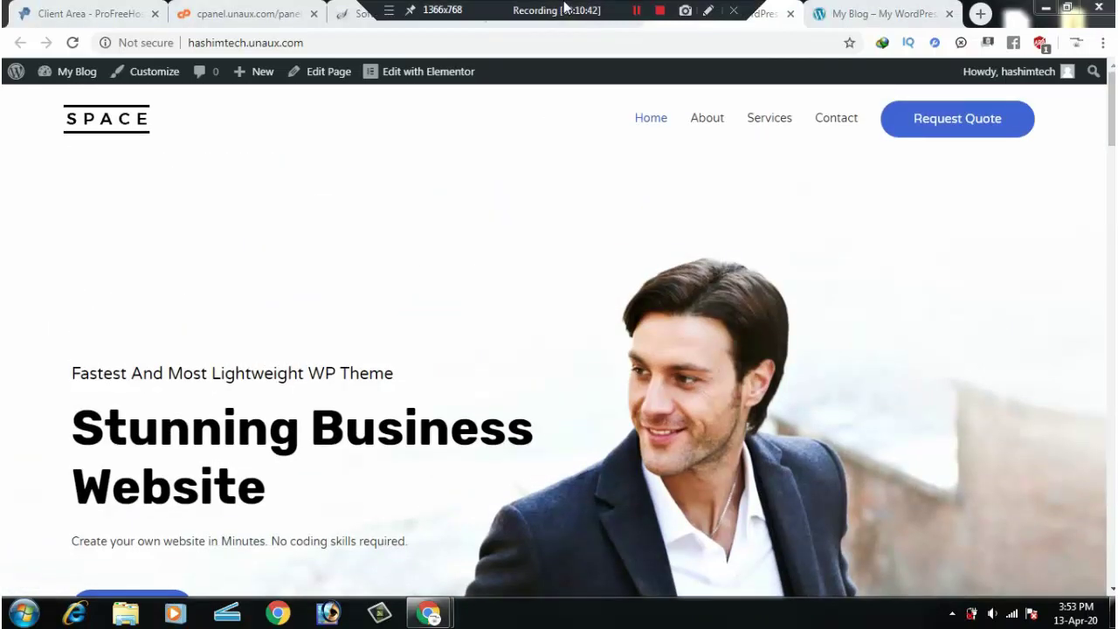
{"action": "scroll", "coordinate": [584, 256], "scroll_direction": "down", "scroll_amount": 2}
{"action": "scroll", "coordinate": [591, 145], "scroll_direction": "up", "scroll_amount": 2}
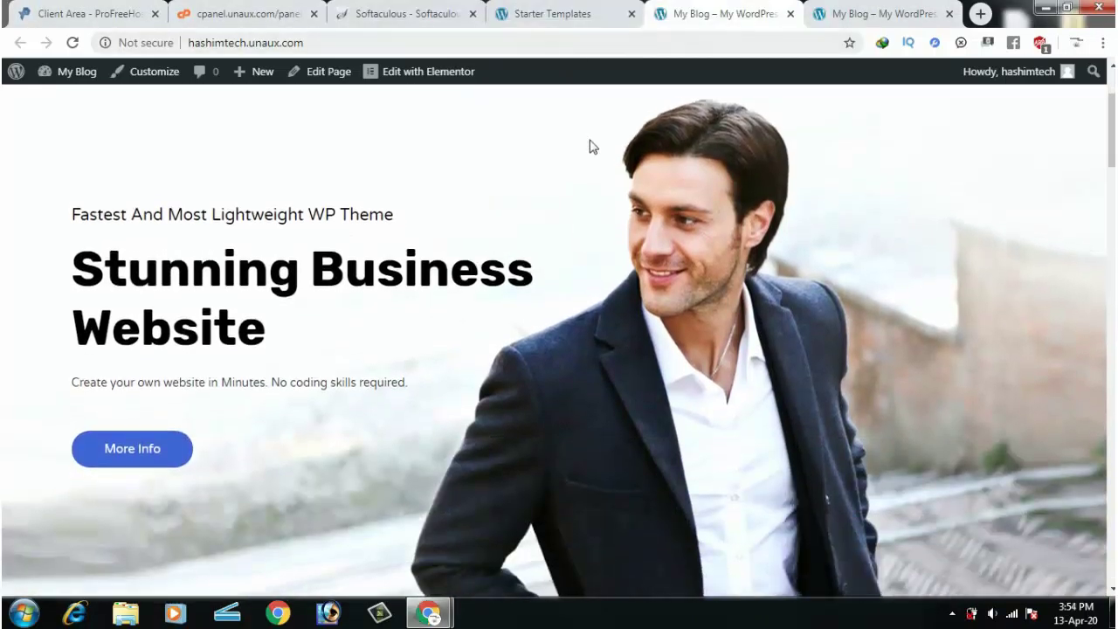
{"action": "left_click", "coordinate": [446, 75]}
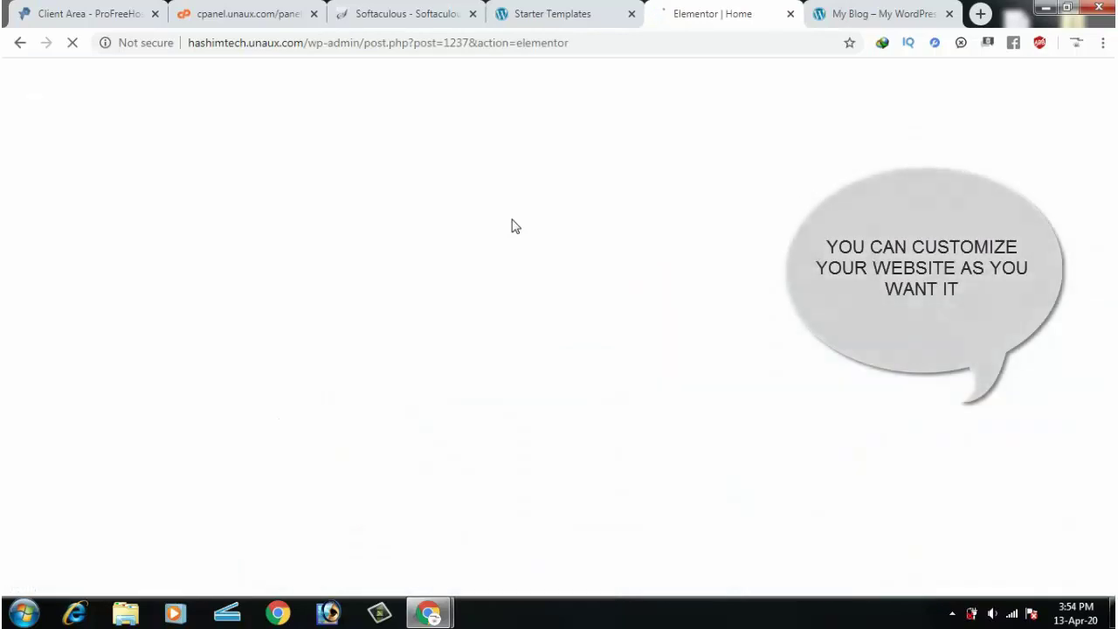
Replace the 'Stunning Business Website' hero heading with 'welcome to my website'.
{"action": "scroll", "coordinate": [512, 225], "scroll_direction": "down", "scroll_amount": 2}
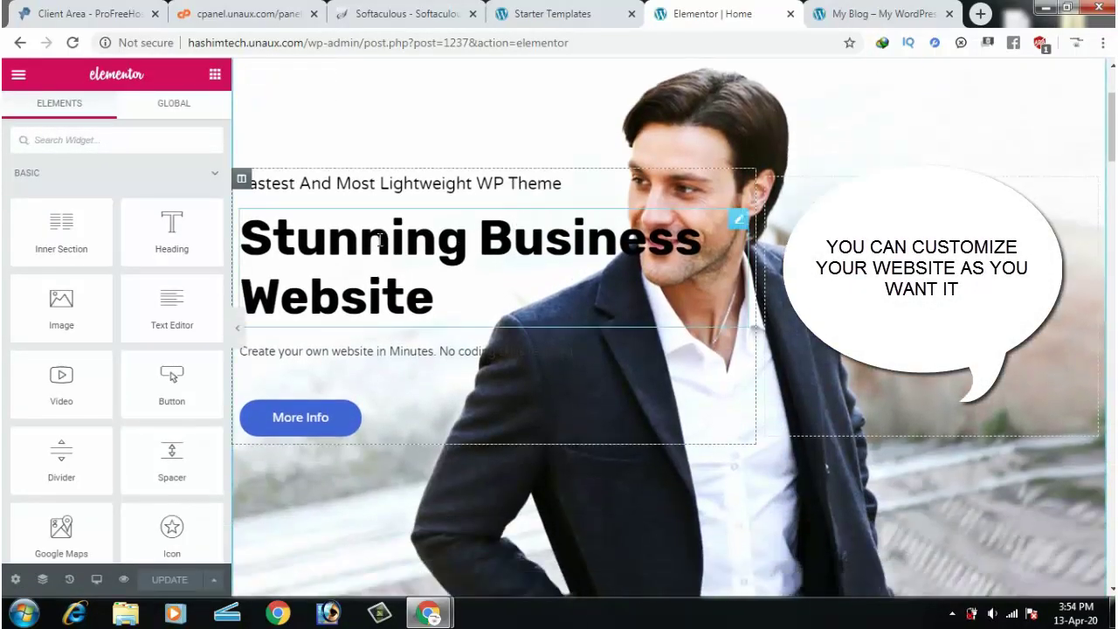
{"action": "left_click", "coordinate": [378, 240]}
{"action": "triple_click", "coordinate": [378, 240]}
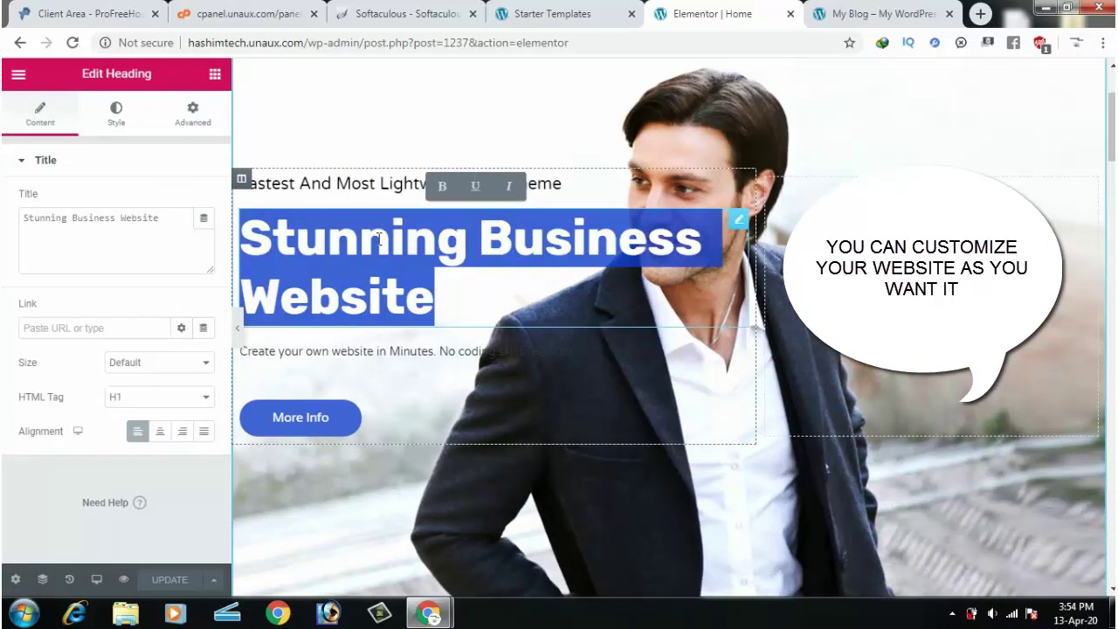
{"action": "type", "text": "welcome"}
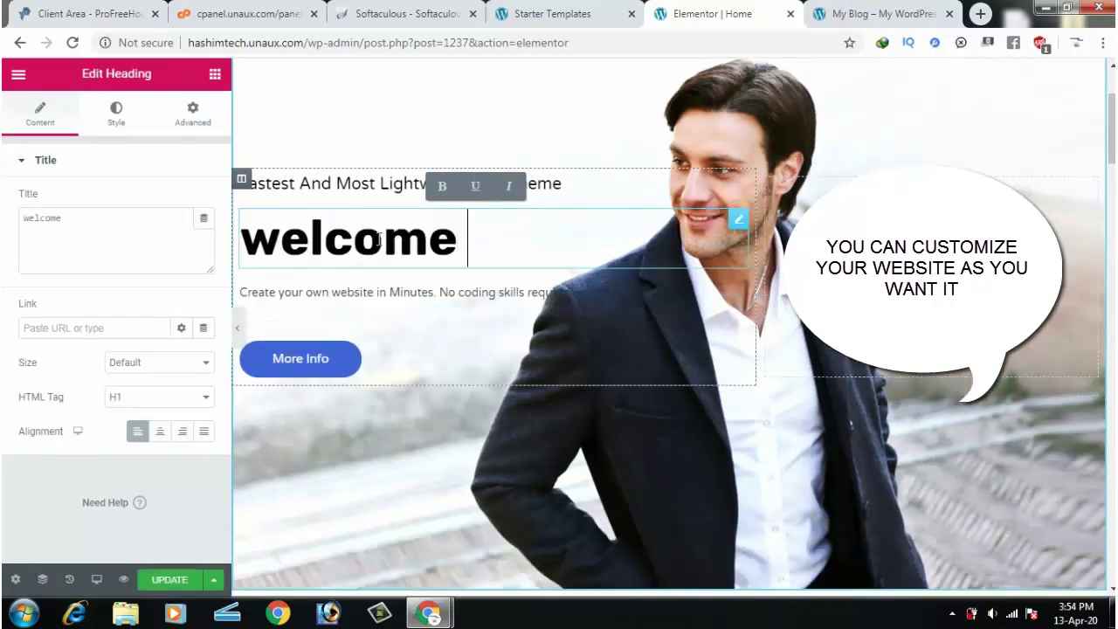
{"action": "type", "text": " to m"}
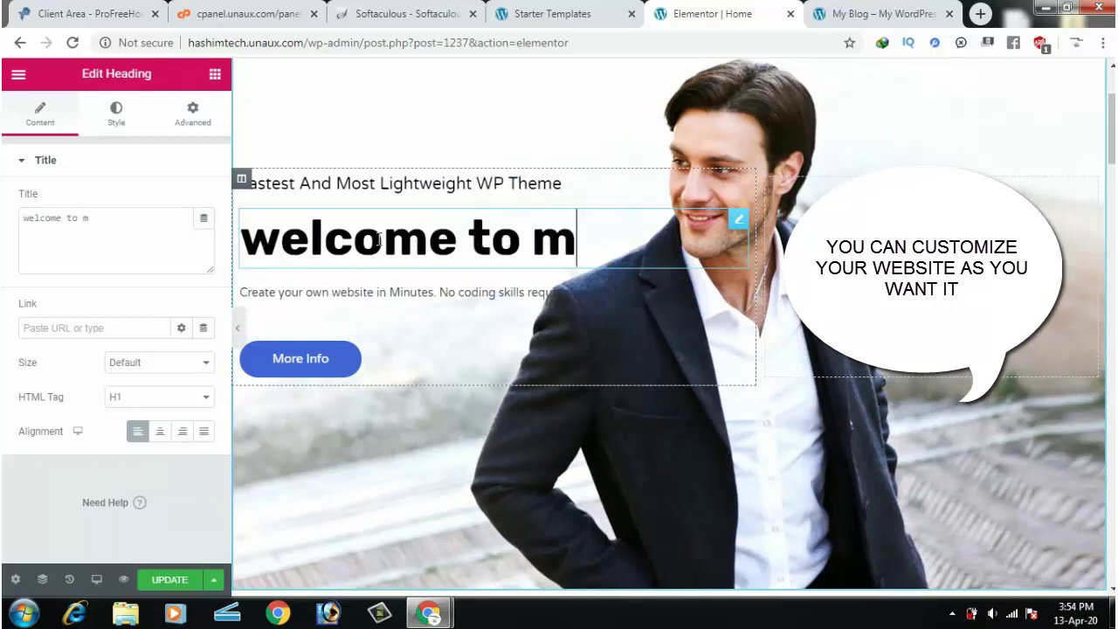
{"action": "type", "text": "y website"}
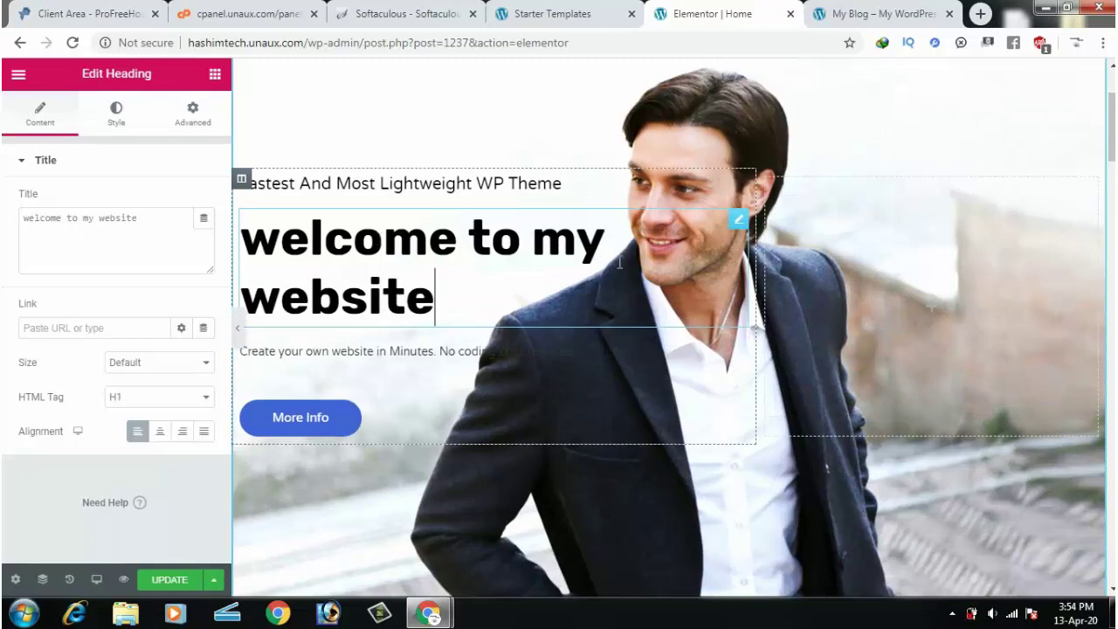
{"action": "left_click", "coordinate": [674, 471]}
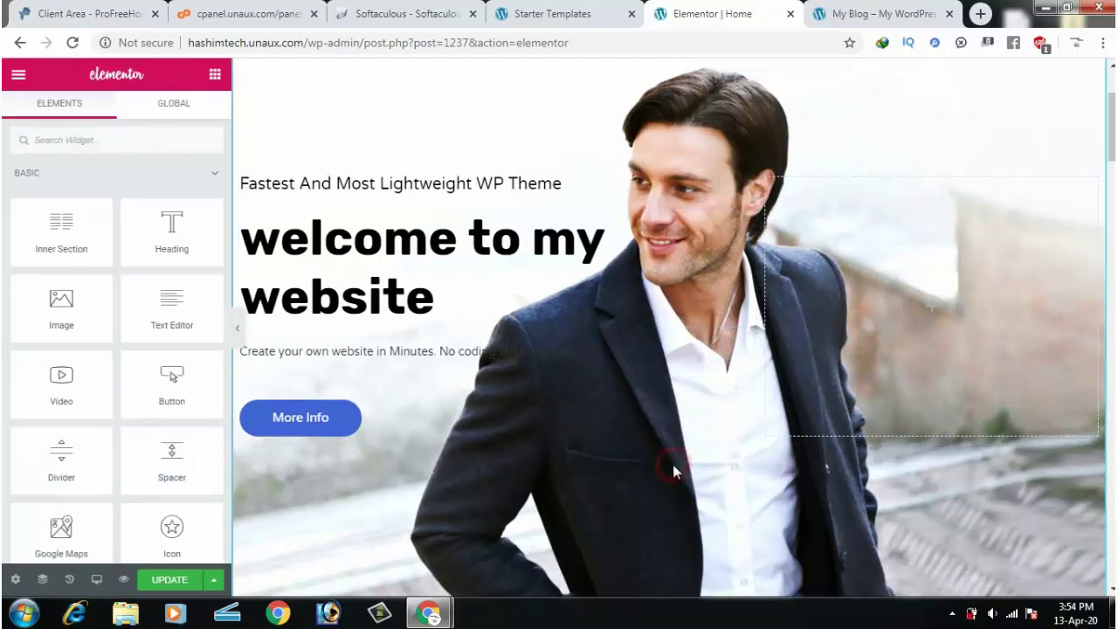
Open the settings of the testimonial in the What Clients Say section.
{"action": "scroll", "coordinate": [565, 469], "scroll_direction": "down", "scroll_amount": 10}
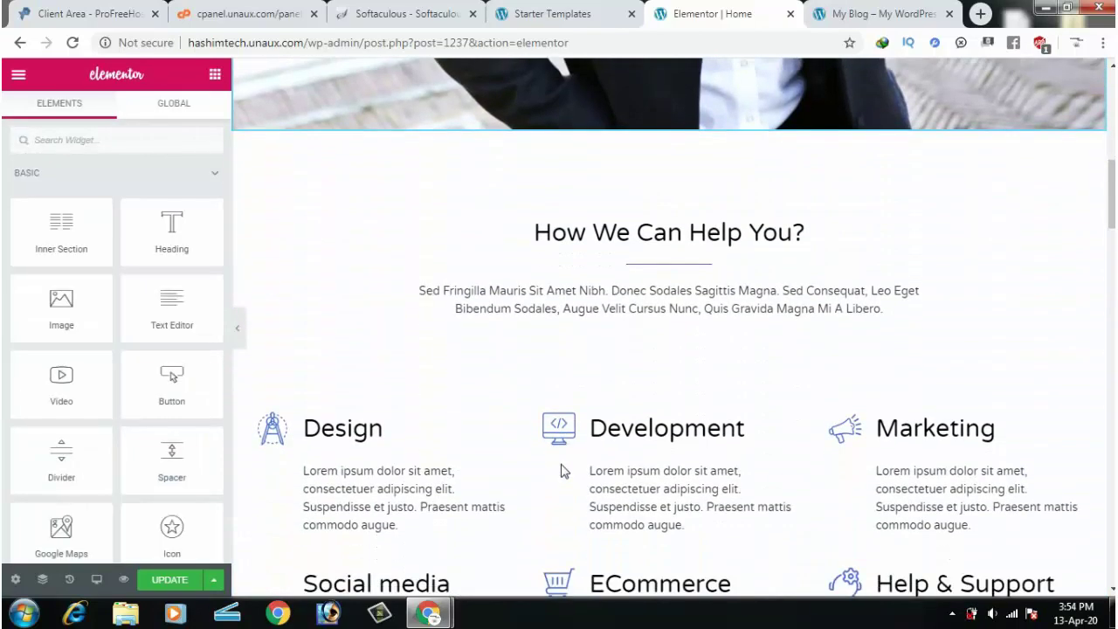
{"action": "scroll", "coordinate": [561, 464], "scroll_direction": "down", "scroll_amount": 10}
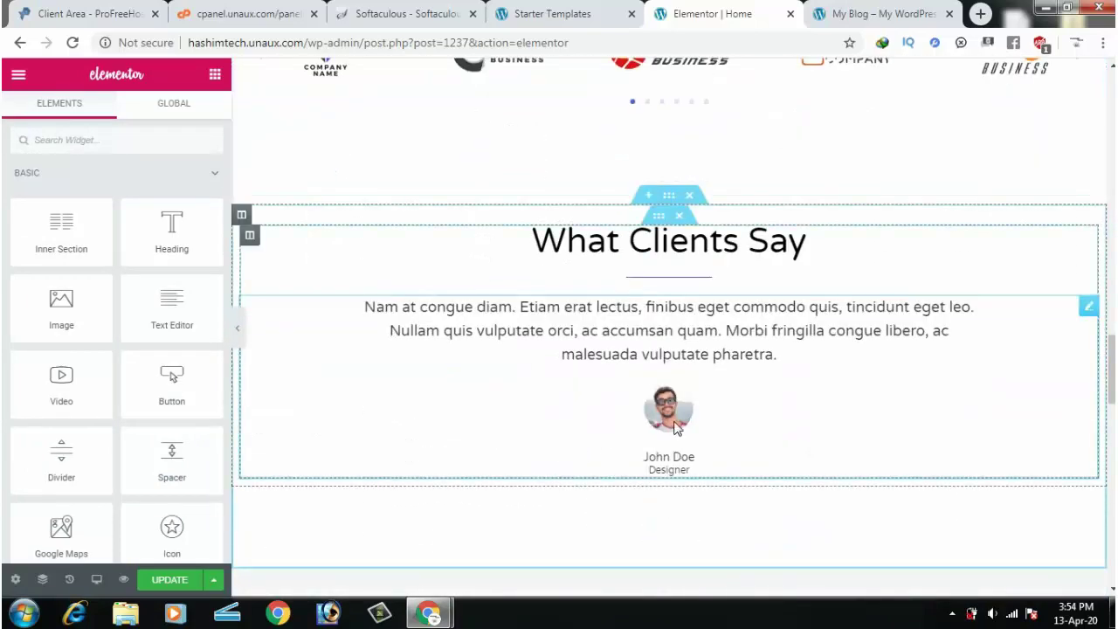
{"action": "left_click", "coordinate": [674, 426]}
{"action": "scroll", "coordinate": [674, 419], "scroll_direction": "down", "scroll_amount": 2}
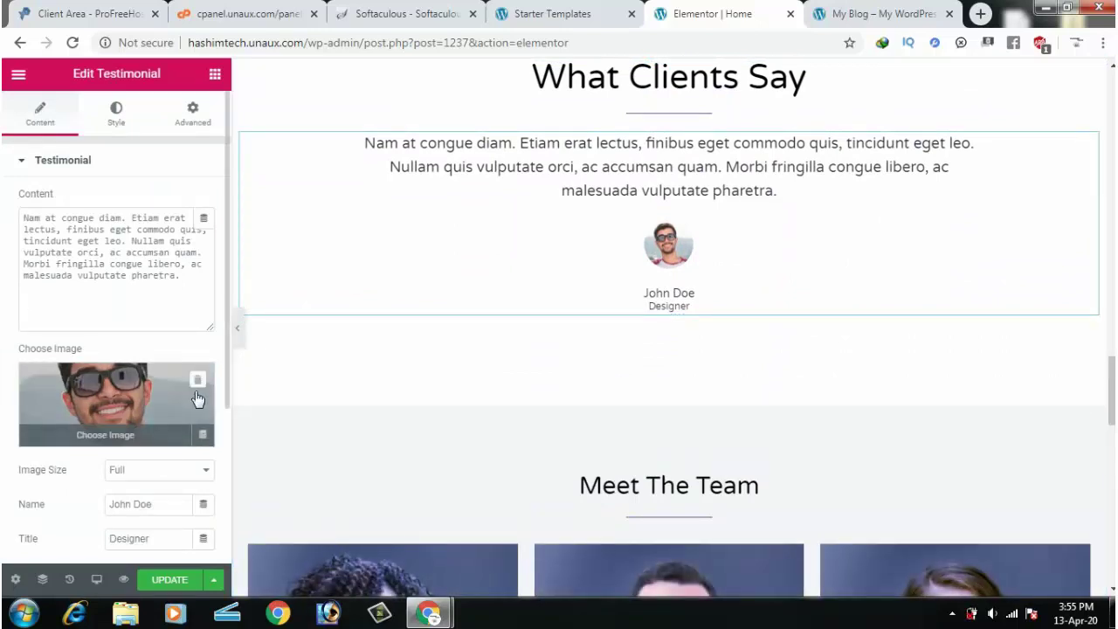
Upload SSSS.png from drive I: as the testimonial's new image.
{"action": "left_click", "coordinate": [117, 431]}
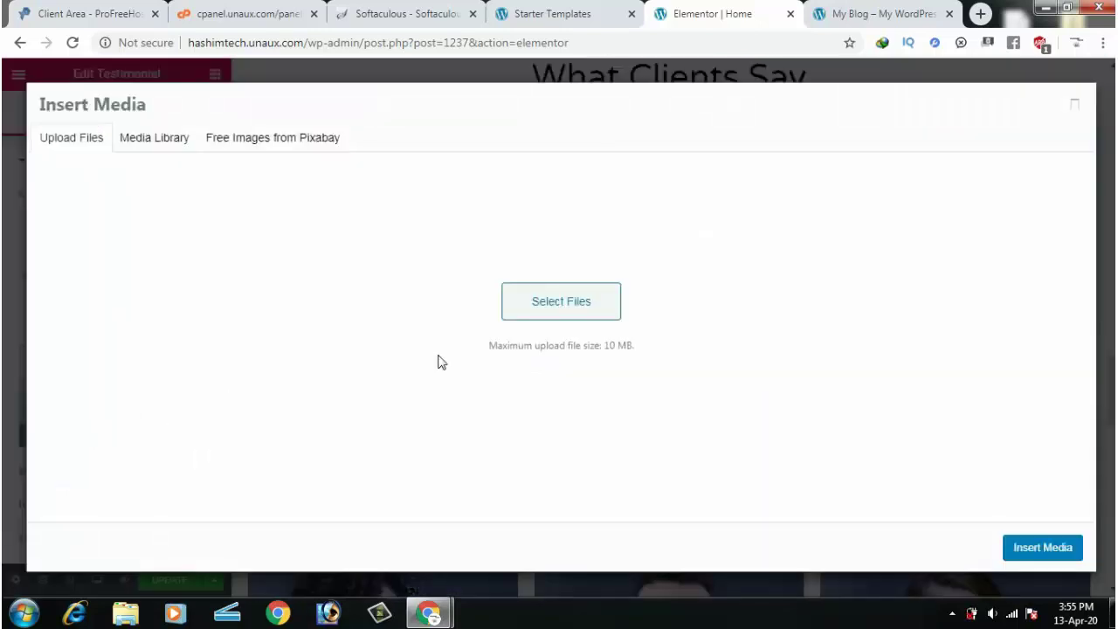
{"action": "left_click", "coordinate": [525, 358]}
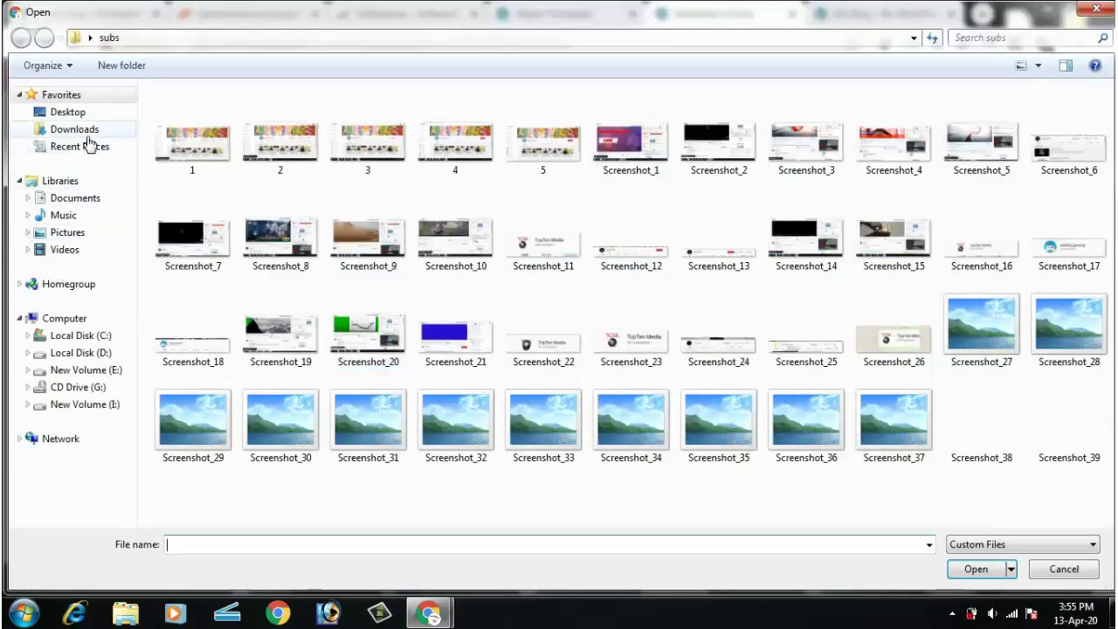
{"action": "left_click", "coordinate": [88, 132]}
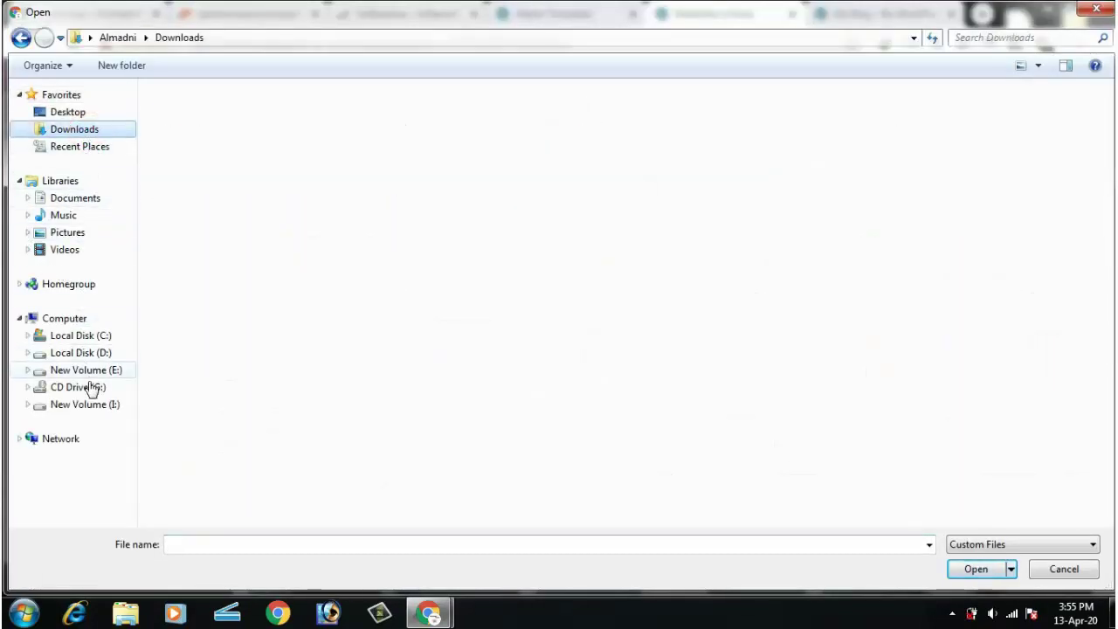
{"action": "left_click", "coordinate": [88, 406]}
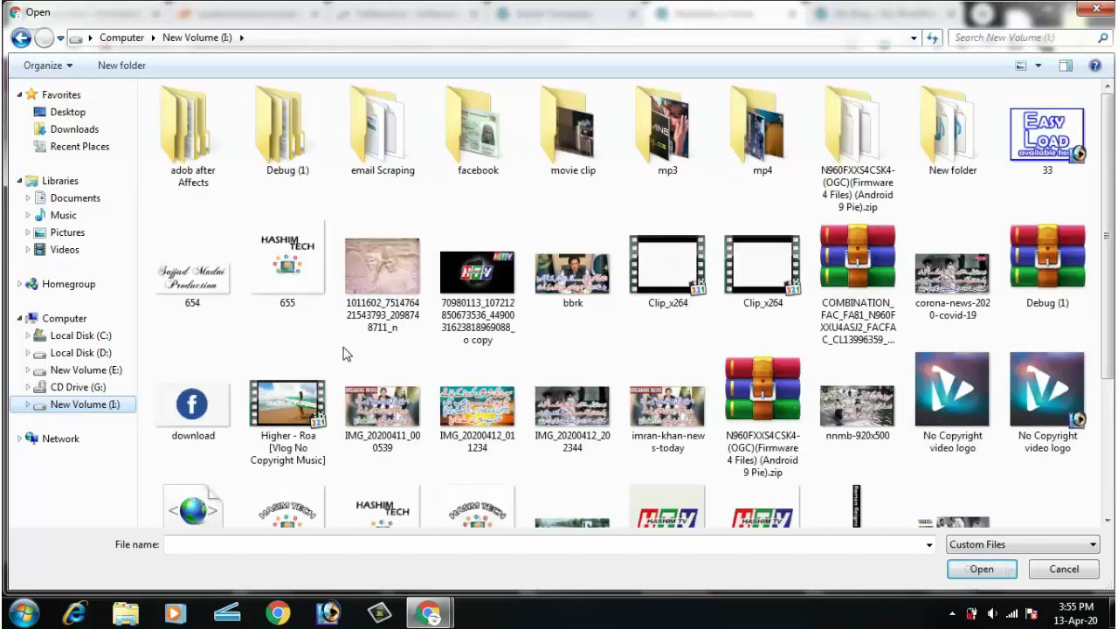
{"action": "left_click", "coordinate": [474, 507]}
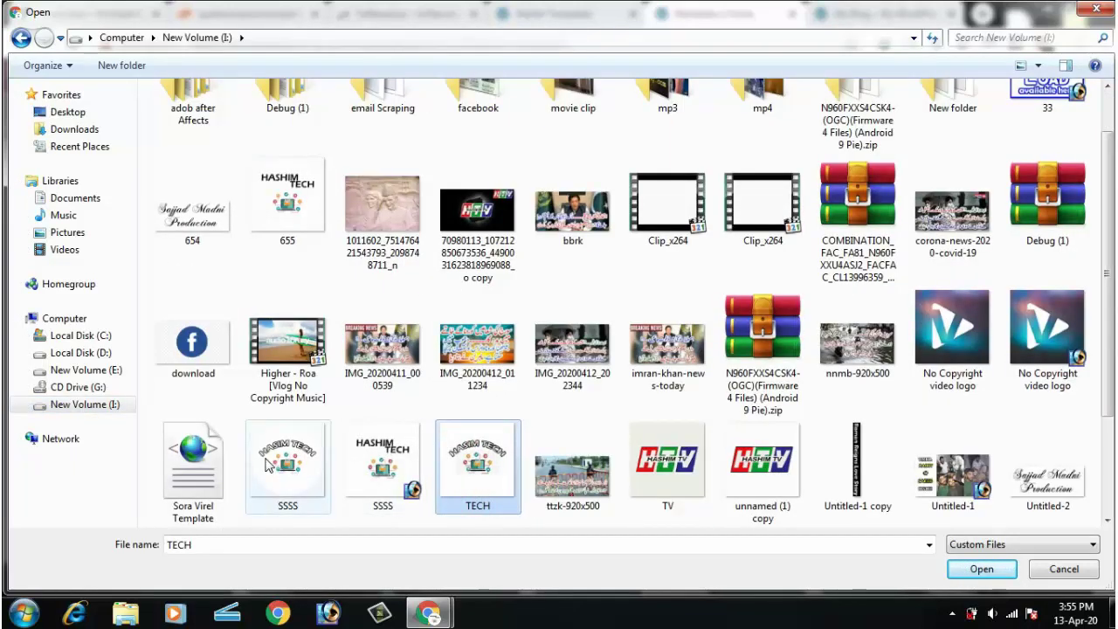
{"action": "left_click", "coordinate": [311, 464]}
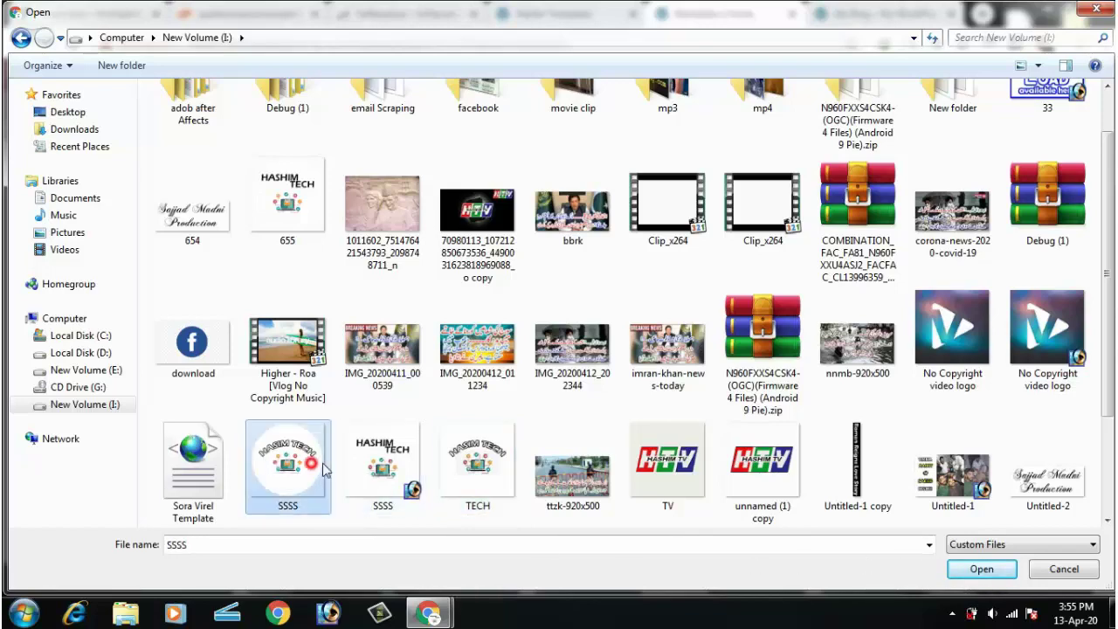
{"action": "left_click", "coordinate": [983, 569]}
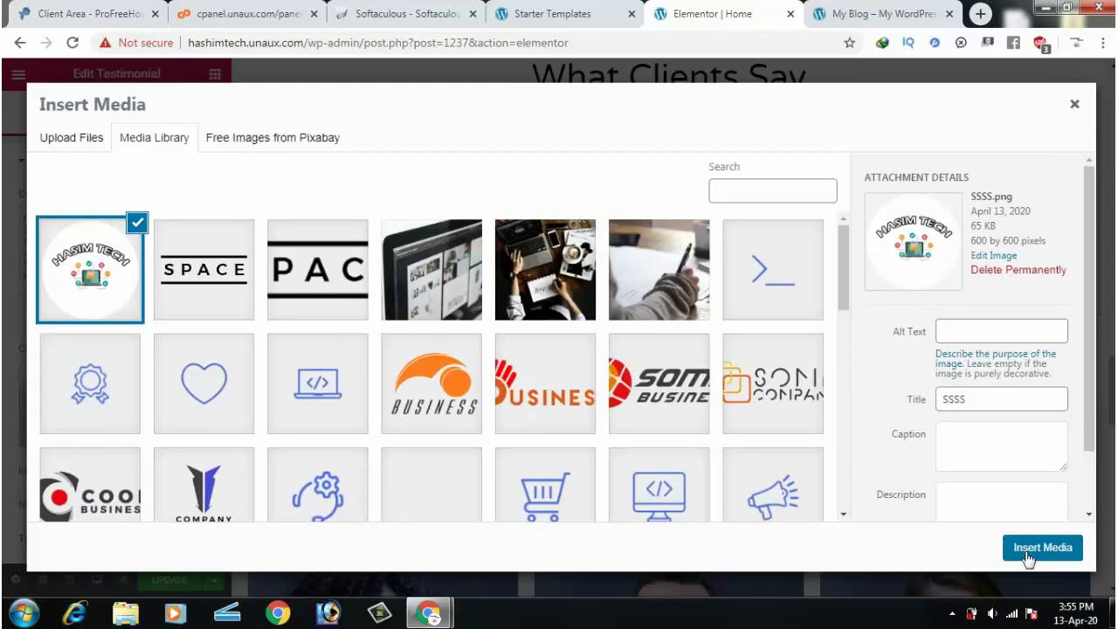
Insert SSSS as the testimonial photo and replace the reviewer's name with the new client name.
{"action": "left_click", "coordinate": [1029, 557]}
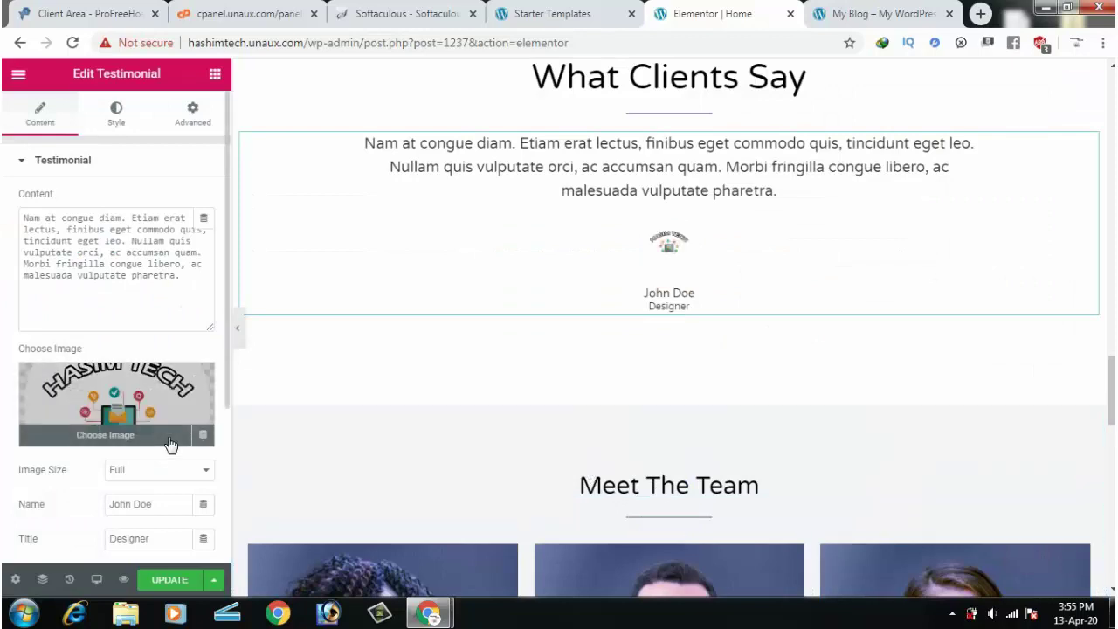
{"action": "left_click", "coordinate": [666, 294]}
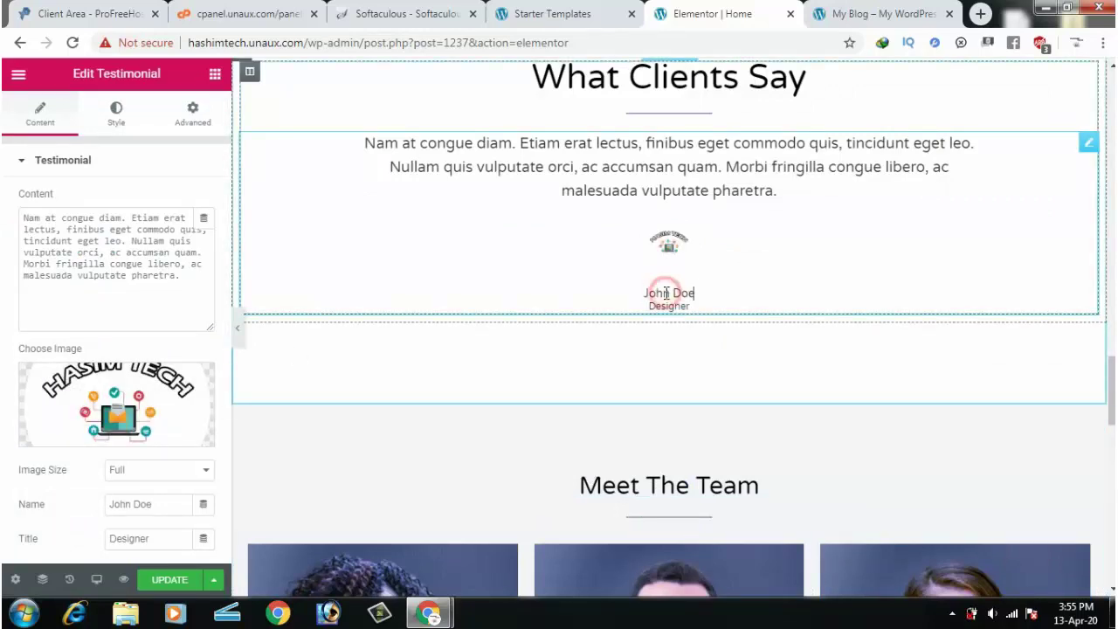
{"action": "key", "text": "BackSpace"}
{"action": "key", "text": "BackSpace"}
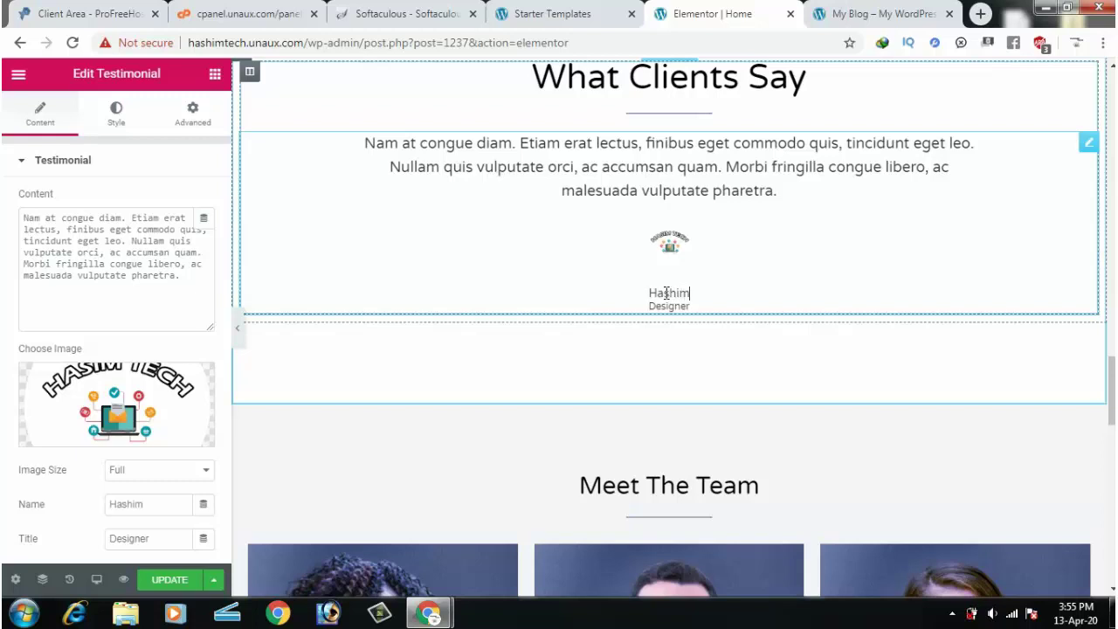
{"action": "type", "text": "Hashim Tech"}
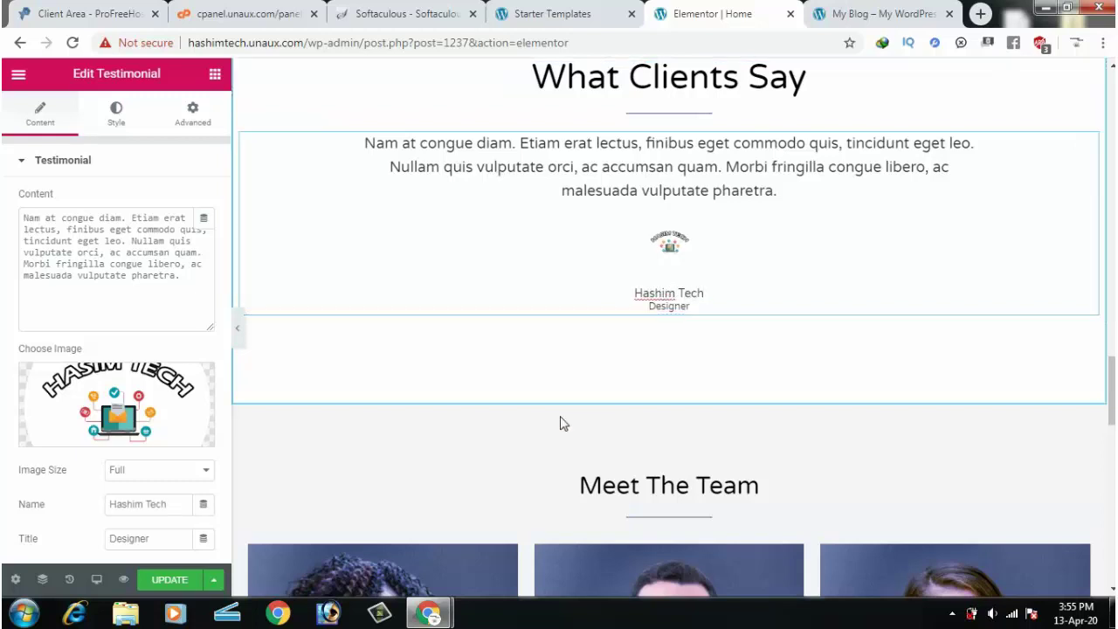
Save the Home page changes with Update.
{"action": "scroll", "coordinate": [560, 424], "scroll_direction": "down", "scroll_amount": 4}
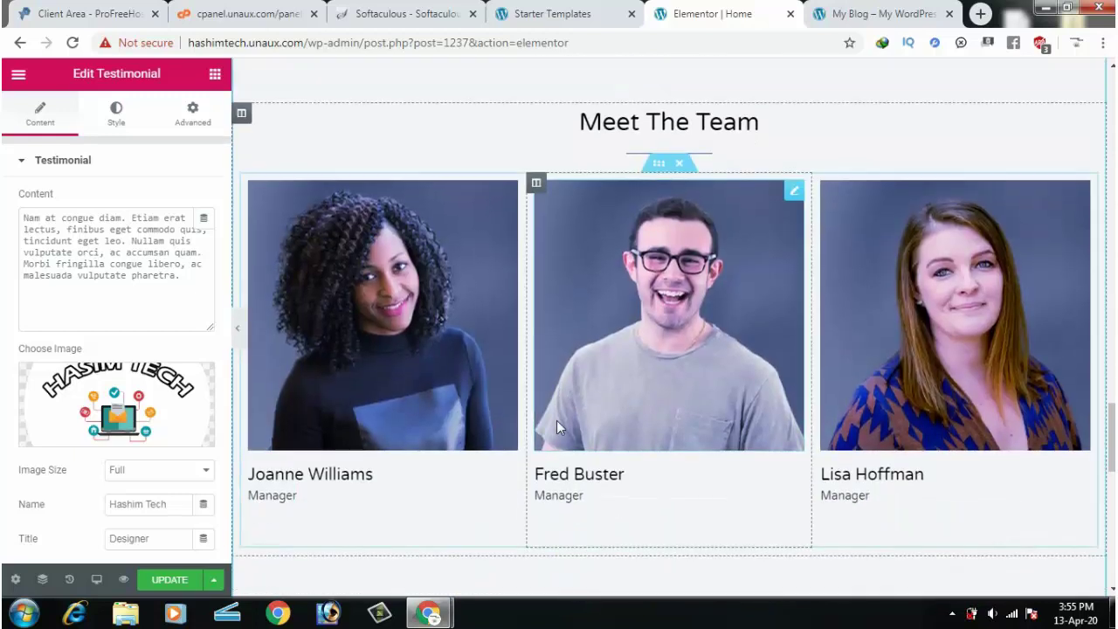
{"action": "scroll", "coordinate": [557, 420], "scroll_direction": "down", "scroll_amount": 1}
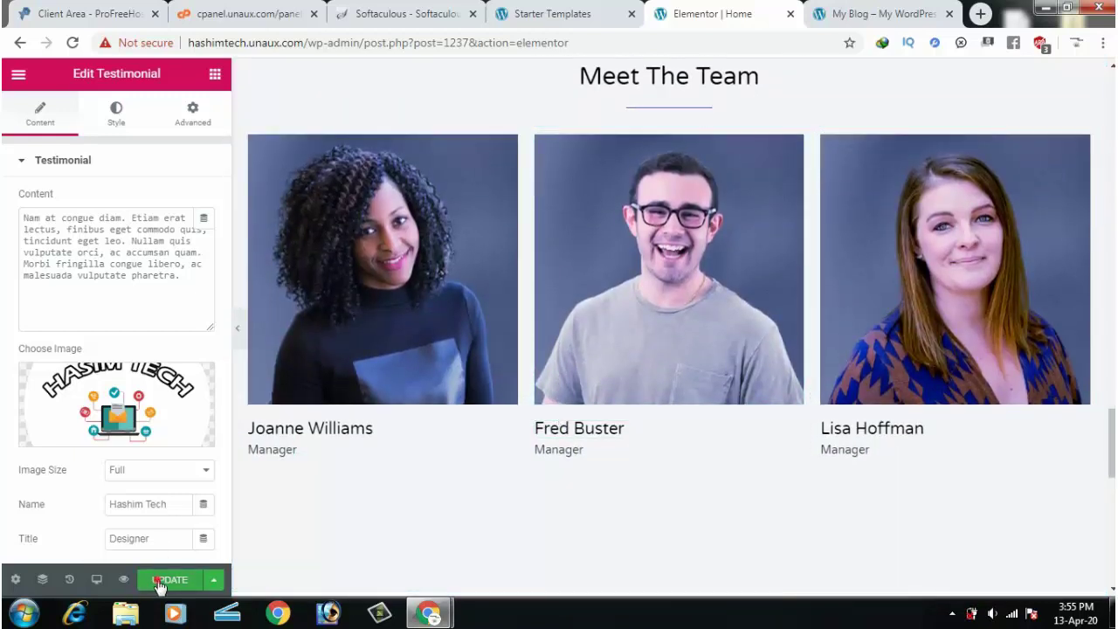
{"action": "left_click", "coordinate": [158, 581]}
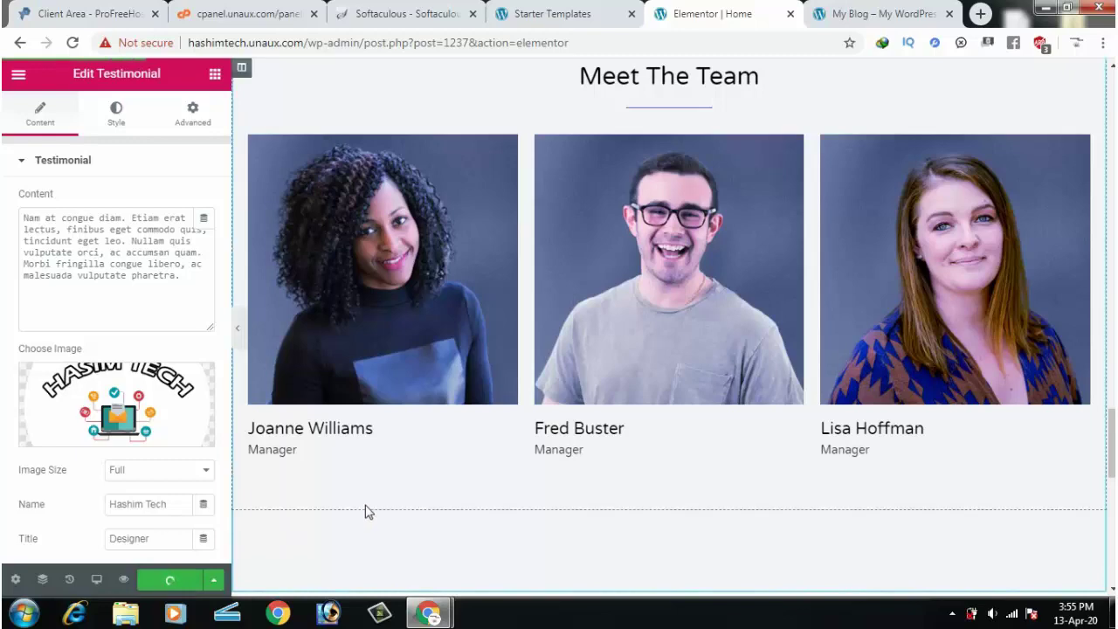
{"action": "scroll", "coordinate": [367, 512], "scroll_direction": "up", "scroll_amount": 9}
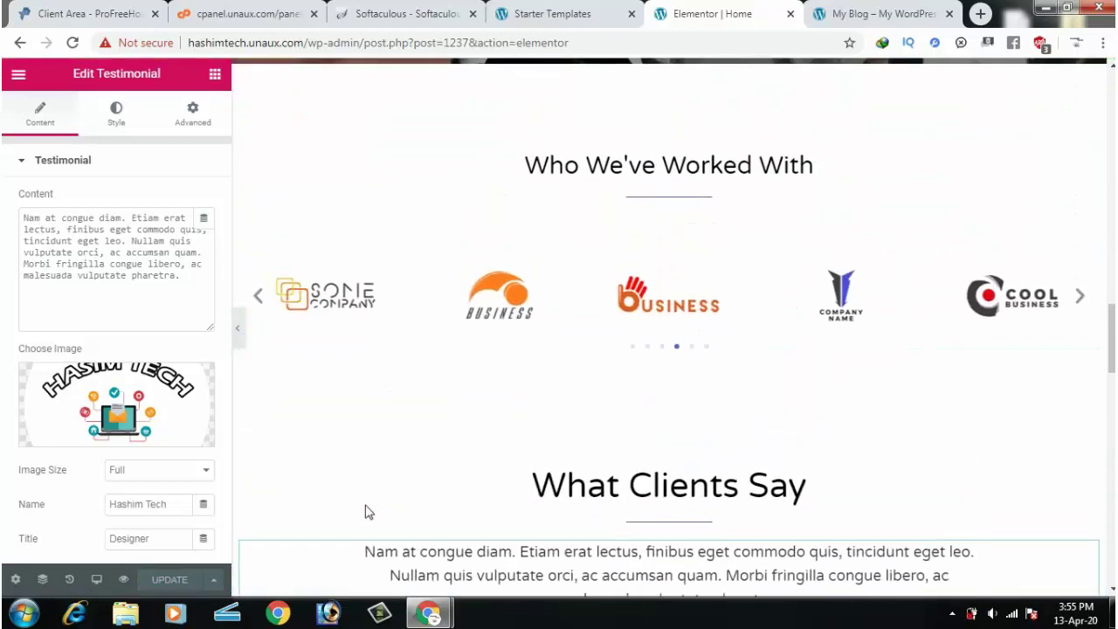
{"action": "scroll", "coordinate": [367, 512], "scroll_direction": "up", "scroll_amount": 15}
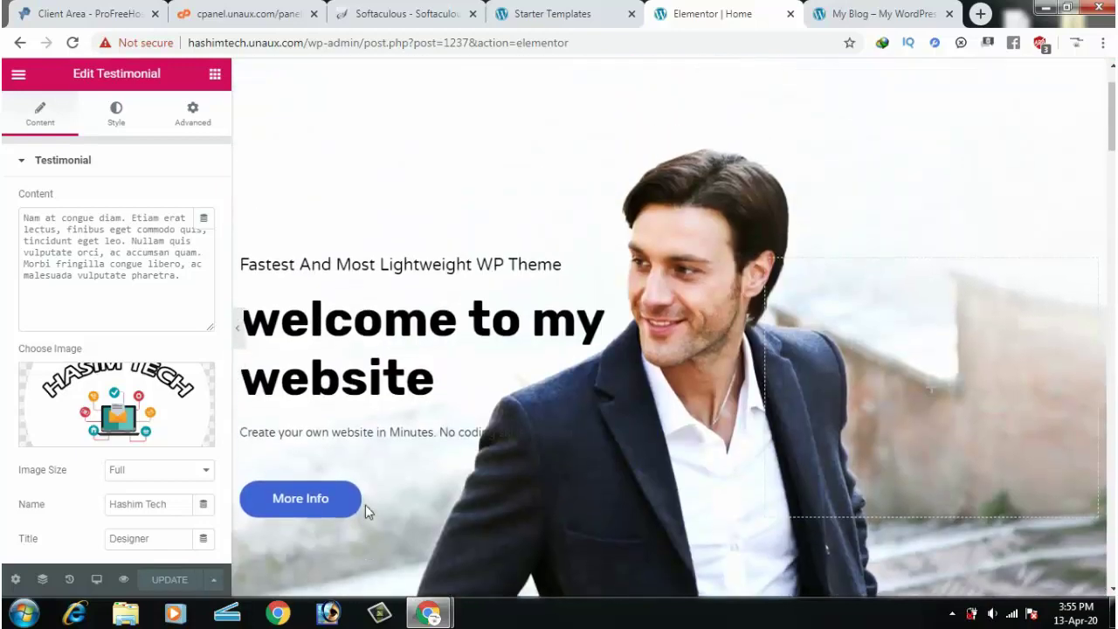
Reload the live homepage in the My Blog tab and scroll down through its sections.
{"action": "left_click", "coordinate": [878, 13]}
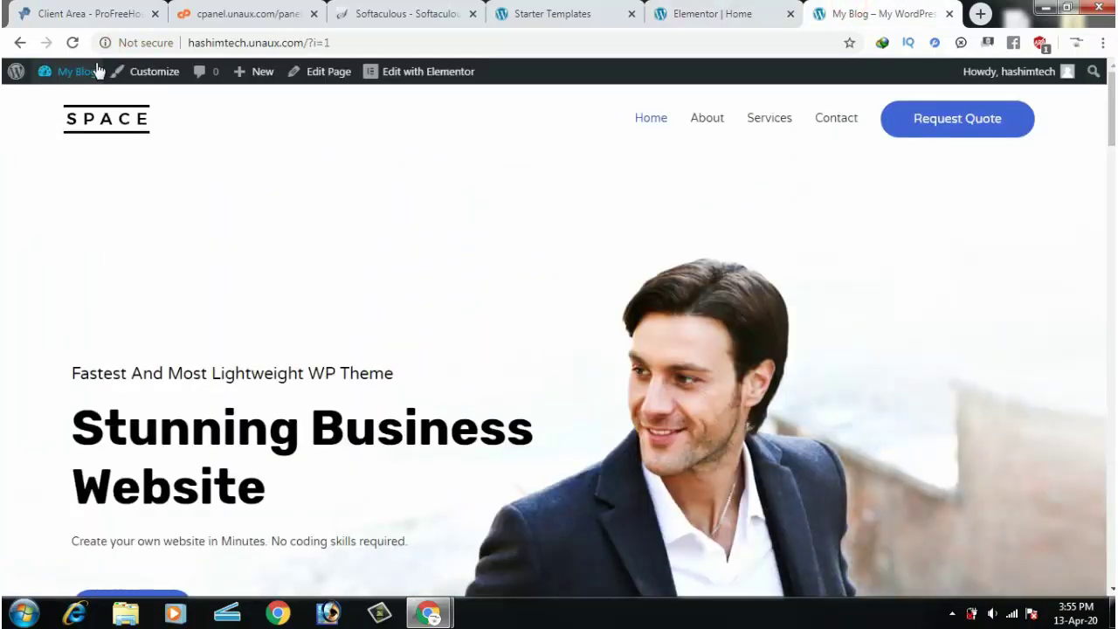
{"action": "left_click", "coordinate": [96, 72]}
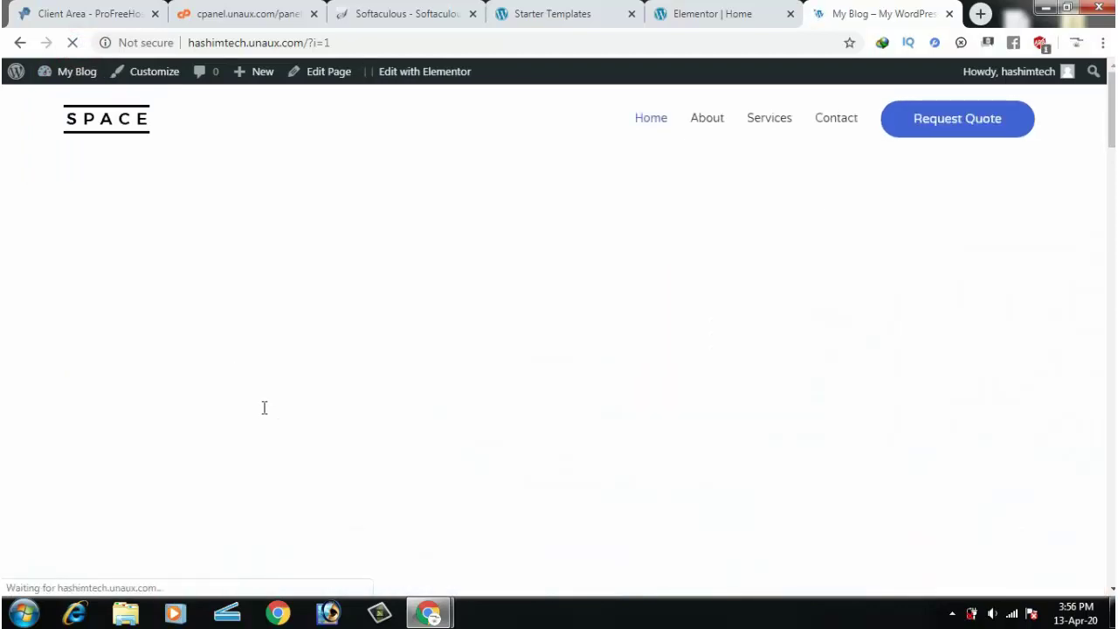
{"action": "scroll", "coordinate": [264, 407], "scroll_direction": "down", "scroll_amount": 5}
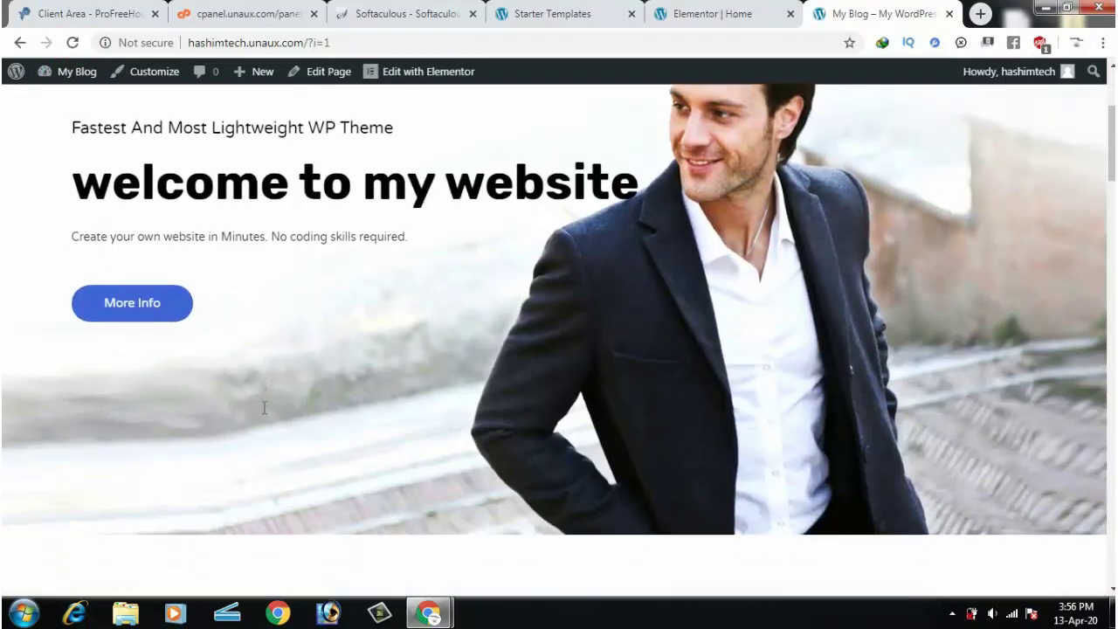
{"action": "scroll", "coordinate": [263, 407], "scroll_direction": "down", "scroll_amount": 15}
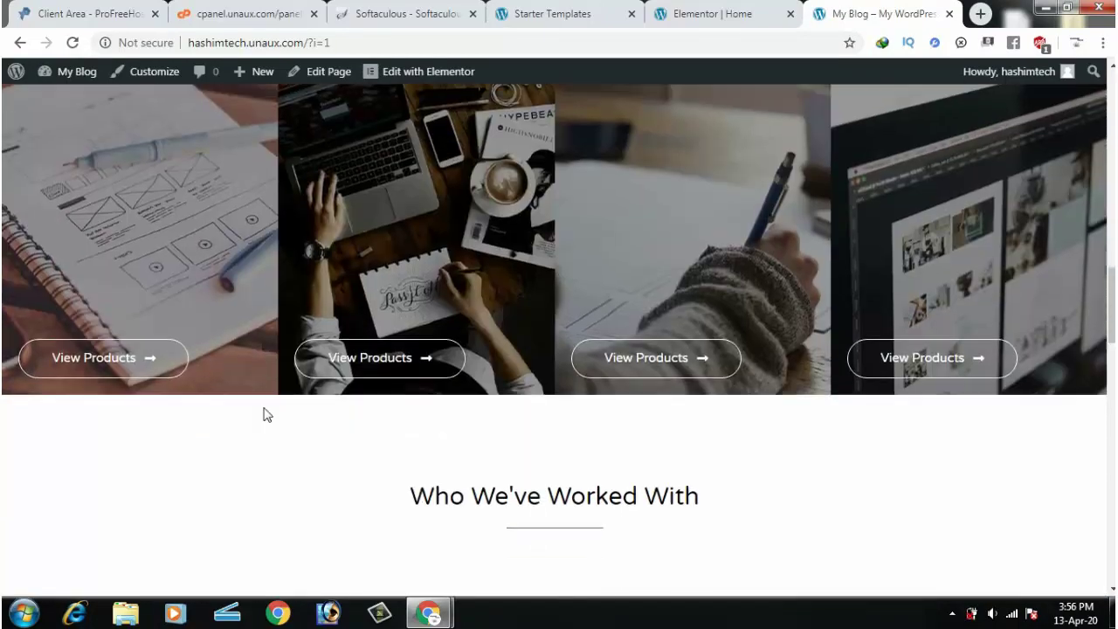
{"action": "scroll", "coordinate": [267, 415], "scroll_direction": "down", "scroll_amount": 10}
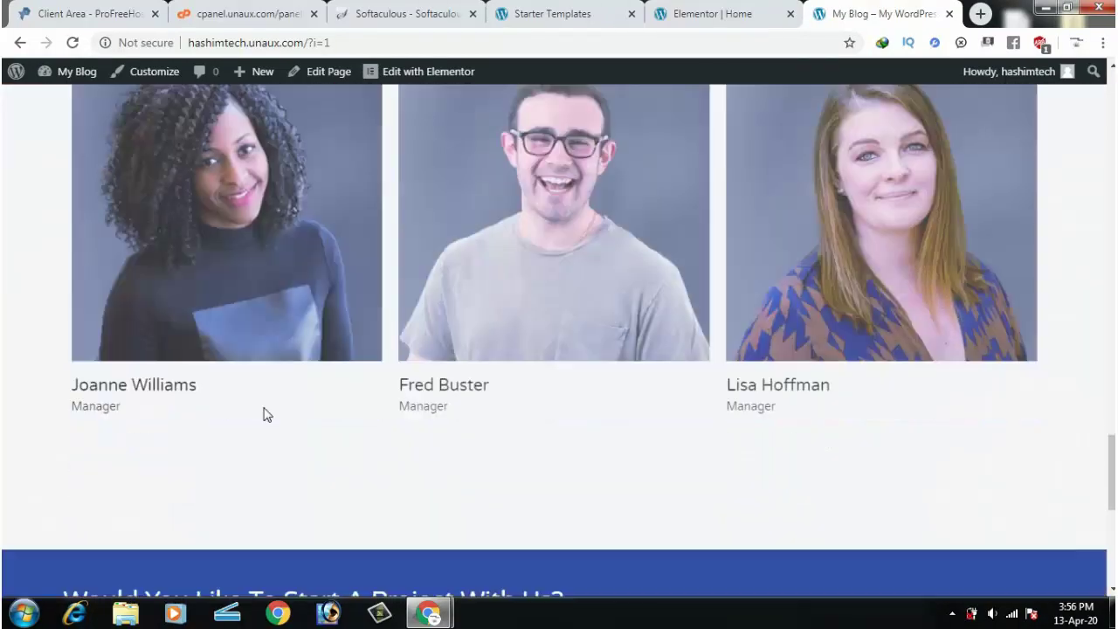
{"action": "scroll", "coordinate": [266, 413], "scroll_direction": "down", "scroll_amount": 5}
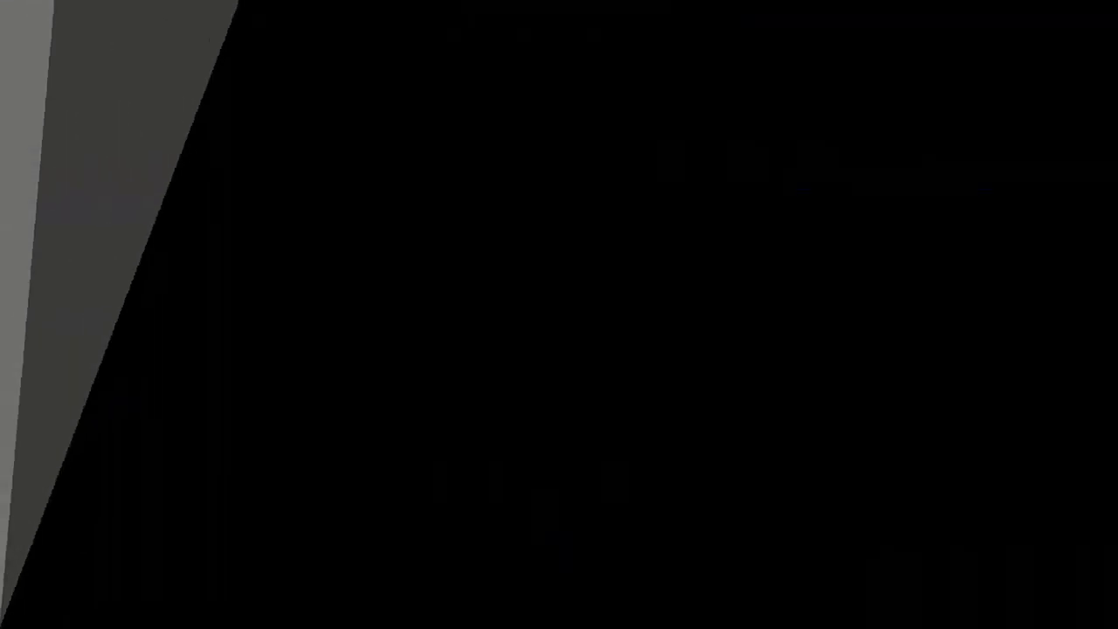